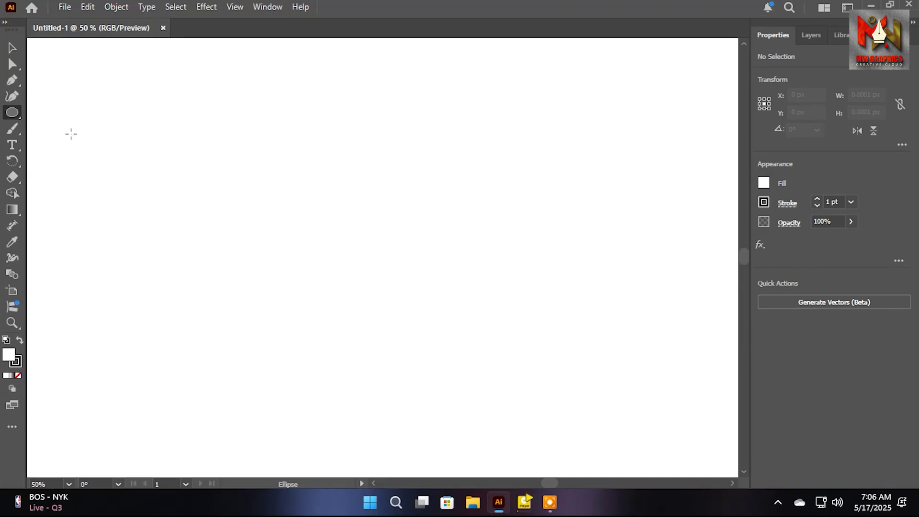
Draw a circle about 304 px wide, then open it by adding an upper-left anchor point and deleting the top anchor
{"action": "left_click_drag", "start_coordinate": [350, 233], "coordinate": [405, 303]}
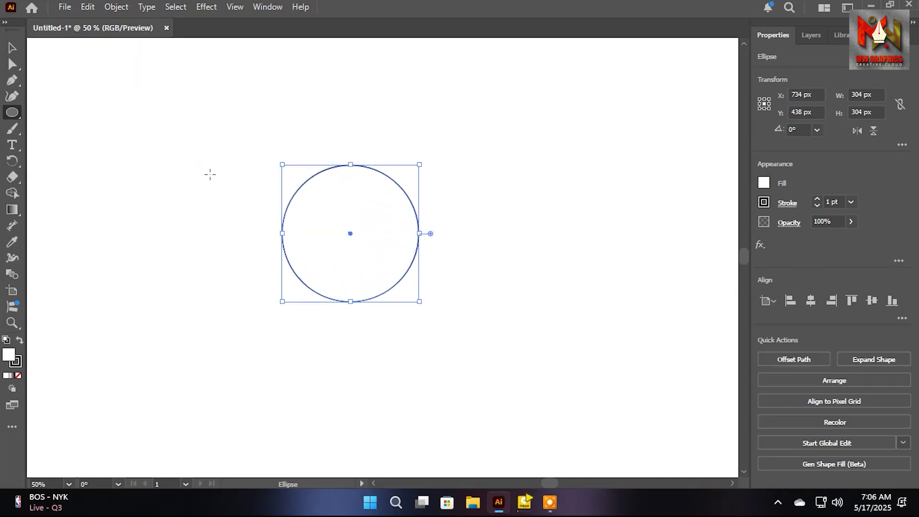
{"action": "key", "text": "plus"}
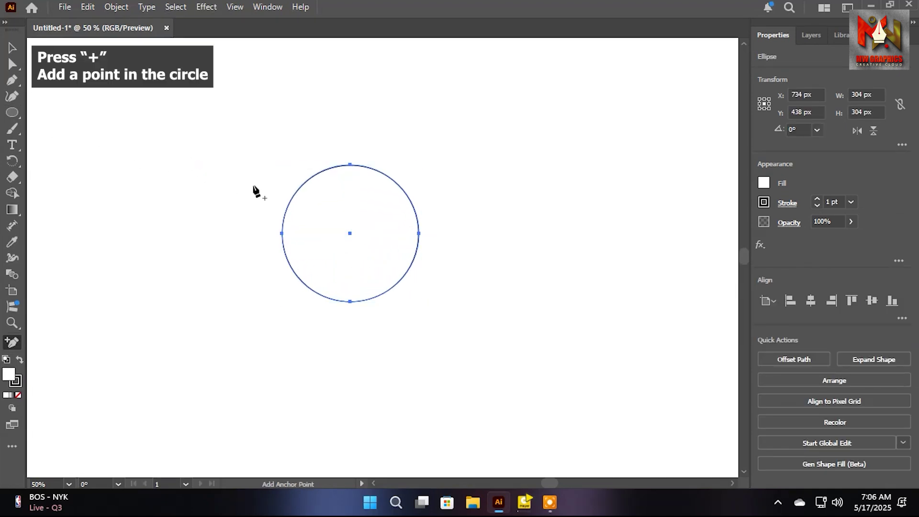
{"action": "left_click", "coordinate": [293, 196]}
{"action": "left_click", "coordinate": [11, 66]}
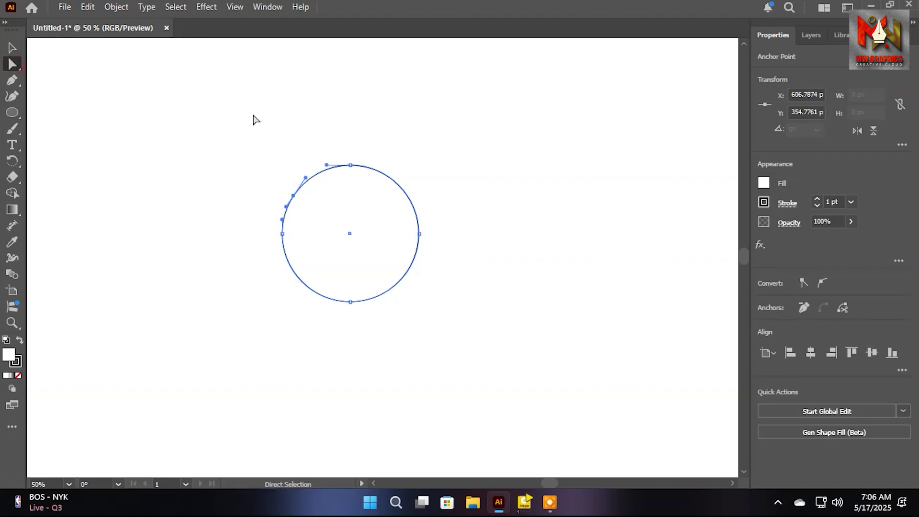
{"action": "key", "text": "Delete"}
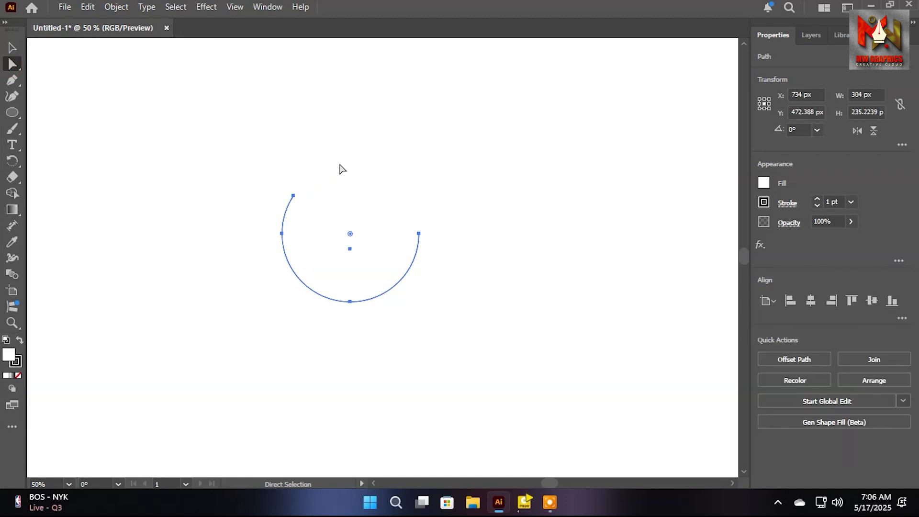
Select the open arc and move it straight up by about 22 px
{"action": "left_click", "coordinate": [15, 53]}
{"action": "left_click_drag", "start_coordinate": [244, 244], "coordinate": [310, 296]}
{"action": "key", "text": "Up"}
{"action": "key", "text": "Up"}
{"action": "key", "text": "Up"}
{"action": "key", "text": "Up"}
{"action": "key", "text": "Up"}
{"action": "key", "text": "Up"}
{"action": "key", "text": "Up"}
{"action": "key", "text": "Up"}
{"action": "key", "text": "Up"}
{"action": "key", "text": "Up"}
{"action": "key", "text": "Up"}
{"action": "key", "text": "Up"}
{"action": "key", "text": "Up"}
{"action": "key", "text": "Up"}
{"action": "key", "text": "Up"}
{"action": "key", "text": "Up"}
{"action": "key", "text": "Up"}
{"action": "key", "text": "Up"}
{"action": "key", "text": "Up"}
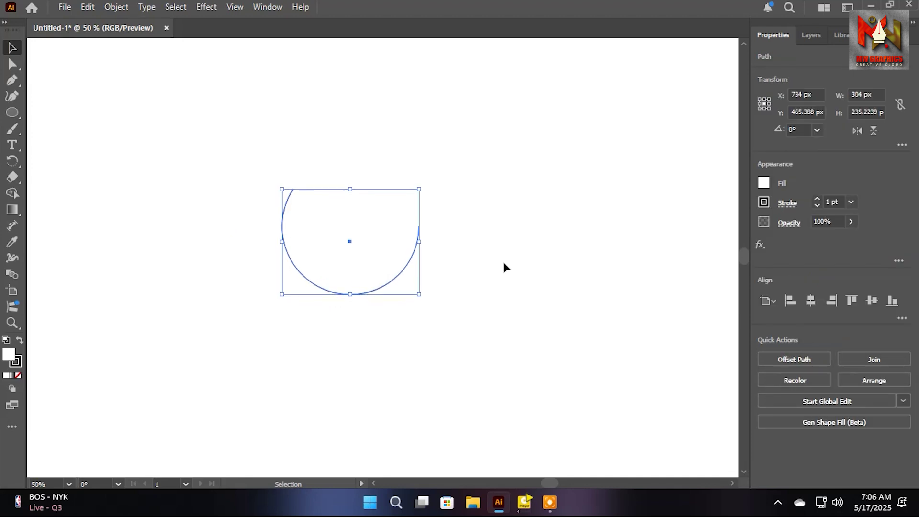
Give the arc's stroke round caps and a weight of 17 pt
{"action": "left_click", "coordinate": [786, 204]}
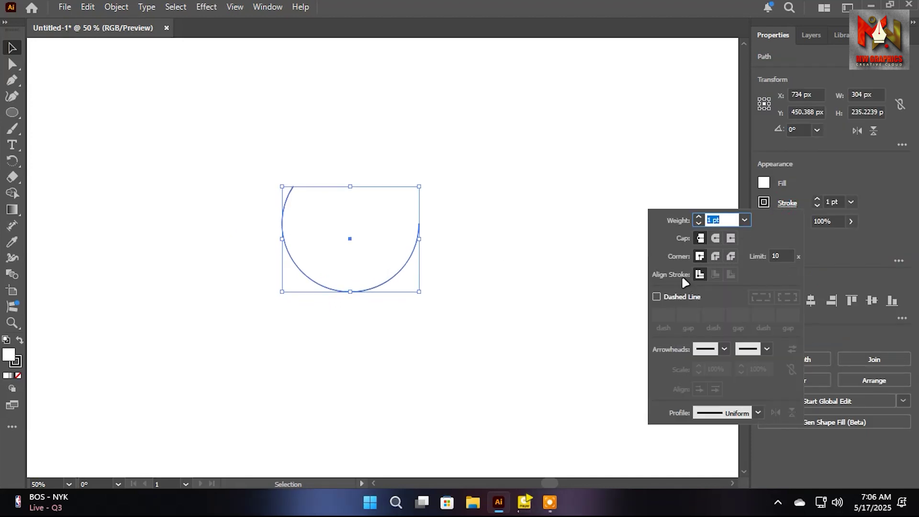
{"action": "left_click", "coordinate": [714, 238]}
{"action": "triple_click", "coordinate": [714, 220]}
{"action": "type", "text": "15"}
{"action": "key", "text": "Return"}
{"action": "key", "text": "Up"}
{"action": "key", "text": "Up"}
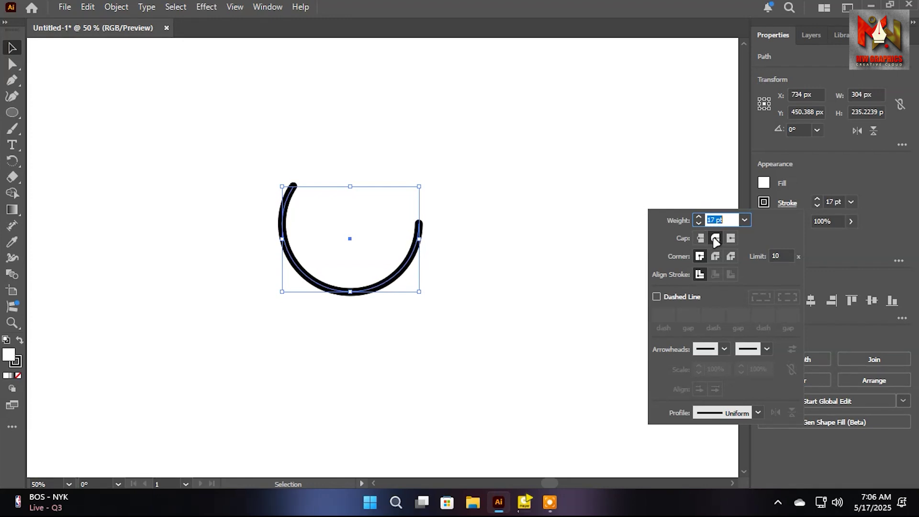
Apply the tapered elliptical width profile to the arc's stroke and set its weight to 15 pt
{"action": "left_click", "coordinate": [717, 412]}
{"action": "left_click", "coordinate": [703, 286]}
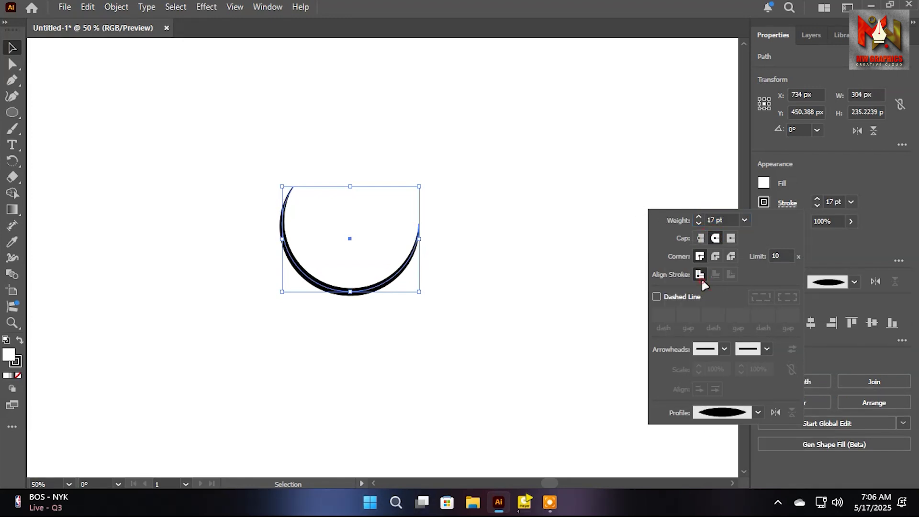
{"action": "left_click", "coordinate": [718, 220]}
{"action": "key", "text": "Down"}
{"action": "key", "text": "Down"}
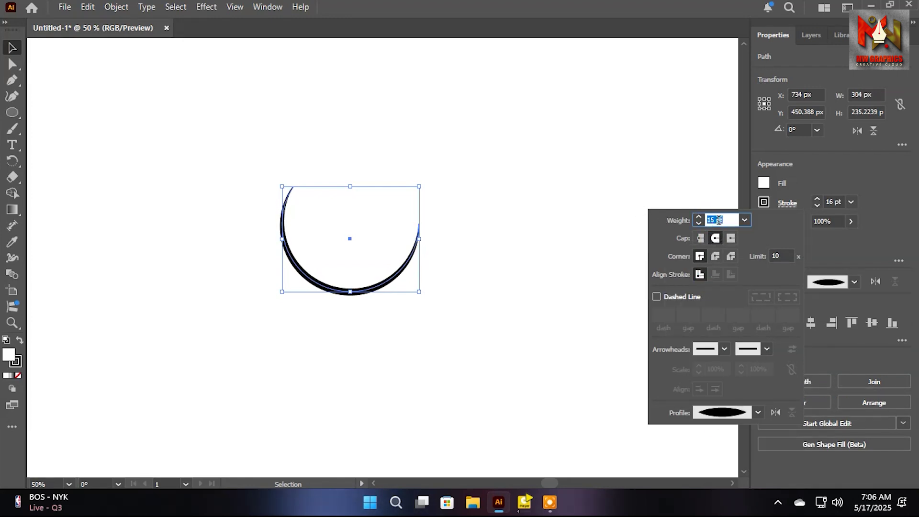
Shift the tapered arc slightly upward and expand its appearance into outlined shapes
{"action": "left_click", "coordinate": [380, 293]}
{"action": "left_click", "coordinate": [359, 321]}
{"action": "left_click_drag", "start_coordinate": [351, 293], "coordinate": [356, 280]}
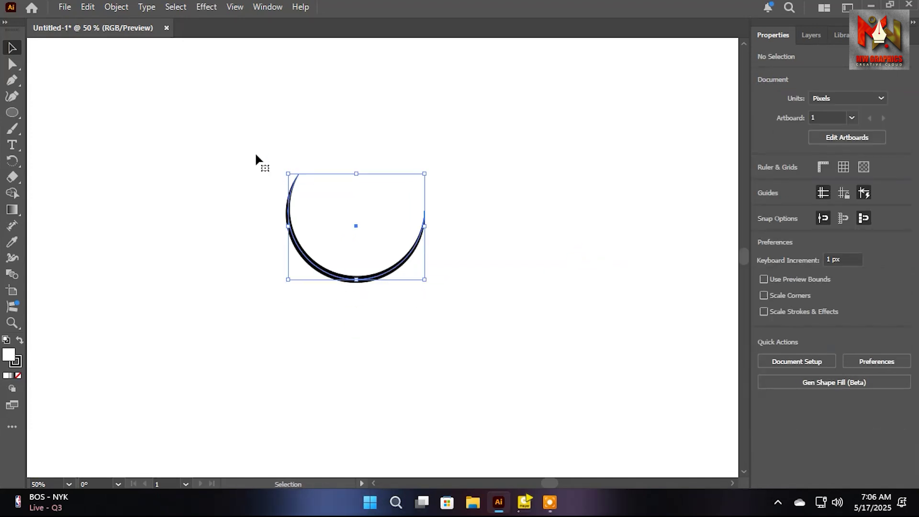
{"action": "left_click", "coordinate": [109, 7]}
{"action": "left_click", "coordinate": [156, 226]}
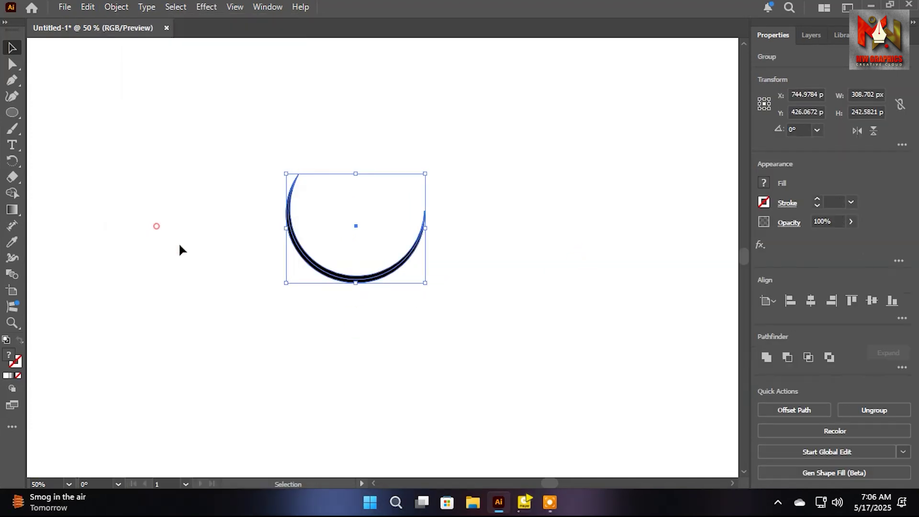
Remove the white inner region of the expanded arc with the Shape Builder tool, leaving only the crescent outline
{"action": "left_click", "coordinate": [18, 192]}
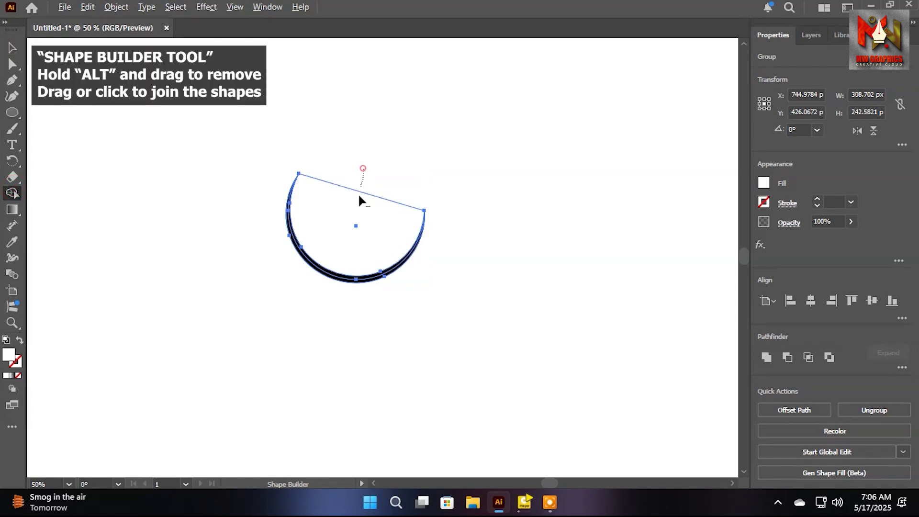
{"action": "scroll", "coordinate": [328, 280], "scroll_direction": "up", "scroll_amount": 3}
{"action": "left_click", "coordinate": [337, 270]}
{"action": "scroll", "coordinate": [340, 259], "scroll_direction": "down", "scroll_amount": 2}
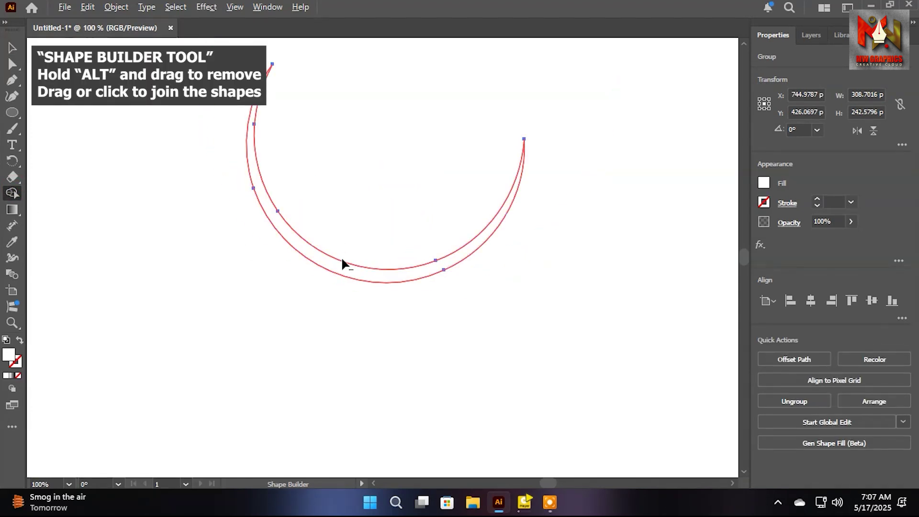
Set the fill colour to black (000000) and fill the crescent regions with the Shape Builder tool
{"action": "double_click", "coordinate": [11, 355]}
{"action": "type", "text": "000000"}
{"action": "left_click", "coordinate": [761, 233]}
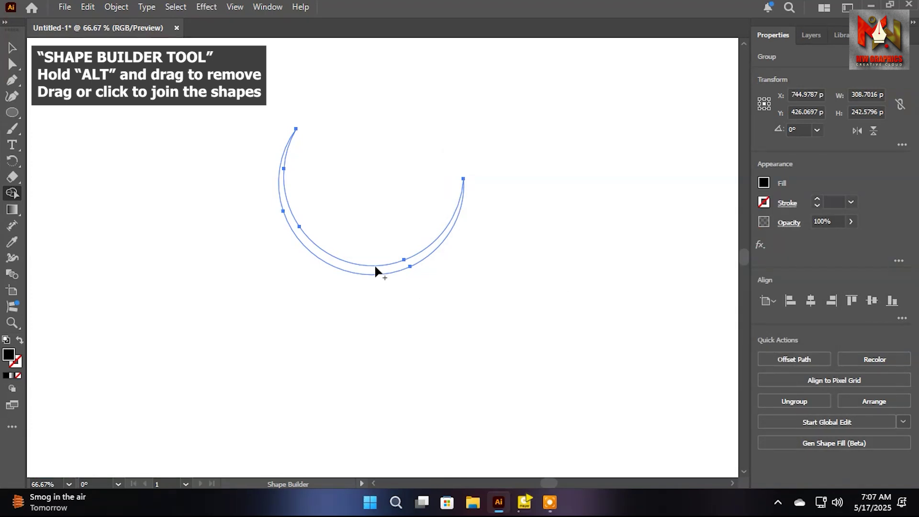
{"action": "left_click", "coordinate": [374, 269]}
{"action": "left_click", "coordinate": [344, 263]}
{"action": "left_click", "coordinate": [12, 47]}
{"action": "left_click", "coordinate": [102, 140]}
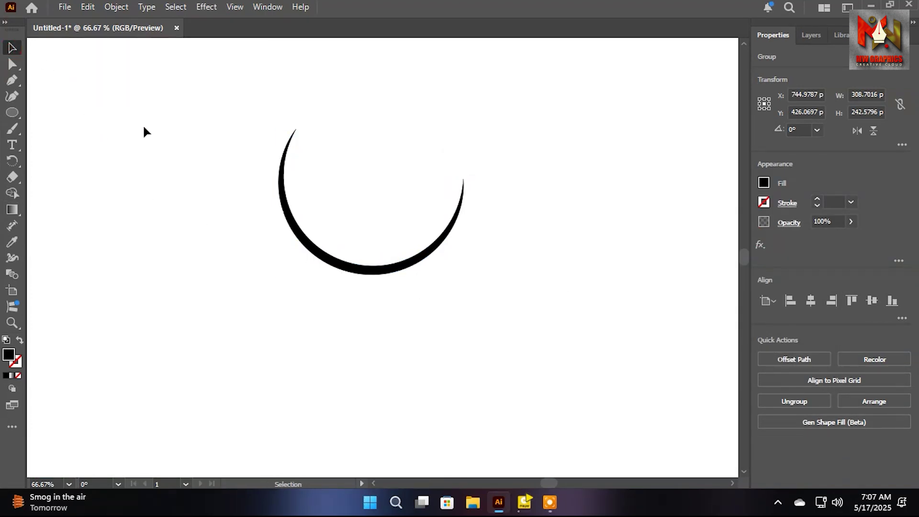
Create a three-sided polygon with a 50 px radius, centred below the crescent
{"action": "left_click_drag", "start_coordinate": [216, 241], "coordinate": [209, 228]}
{"action": "left_click", "coordinate": [12, 113]}
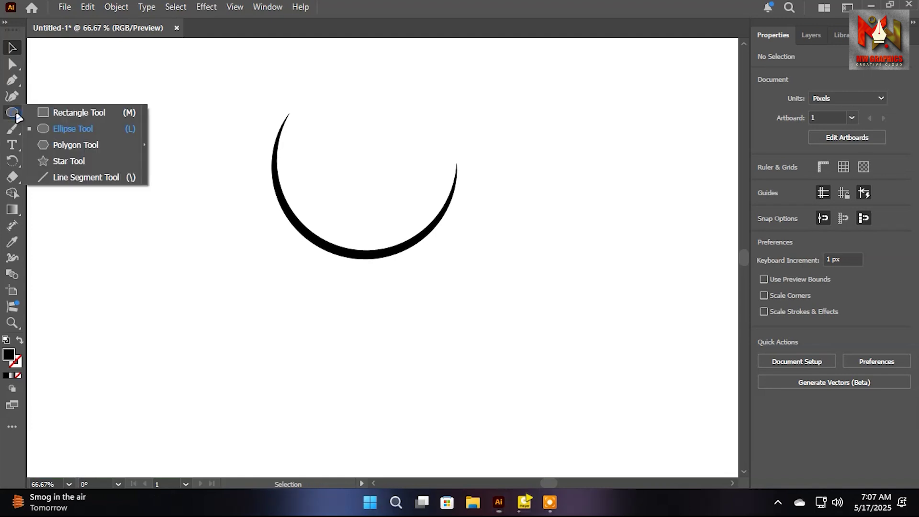
{"action": "left_click", "coordinate": [53, 145]}
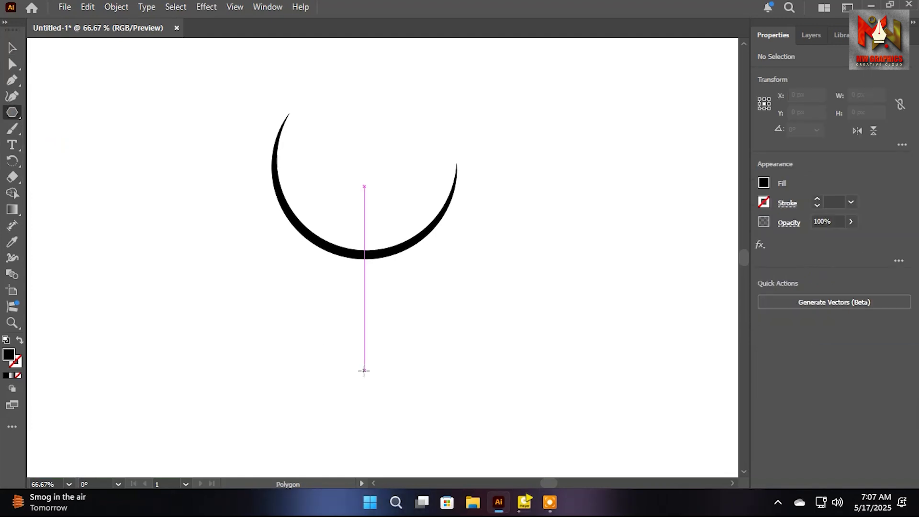
{"action": "left_click", "coordinate": [364, 370]}
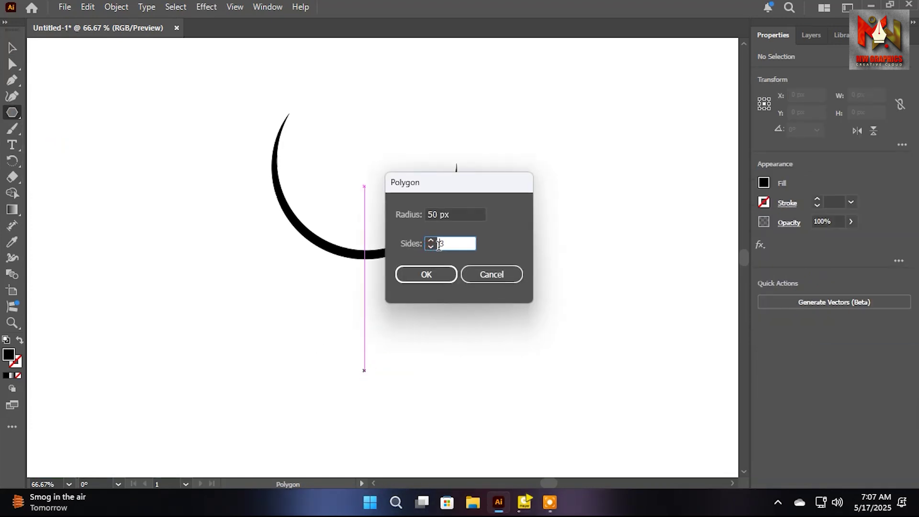
{"action": "left_click", "coordinate": [426, 275]}
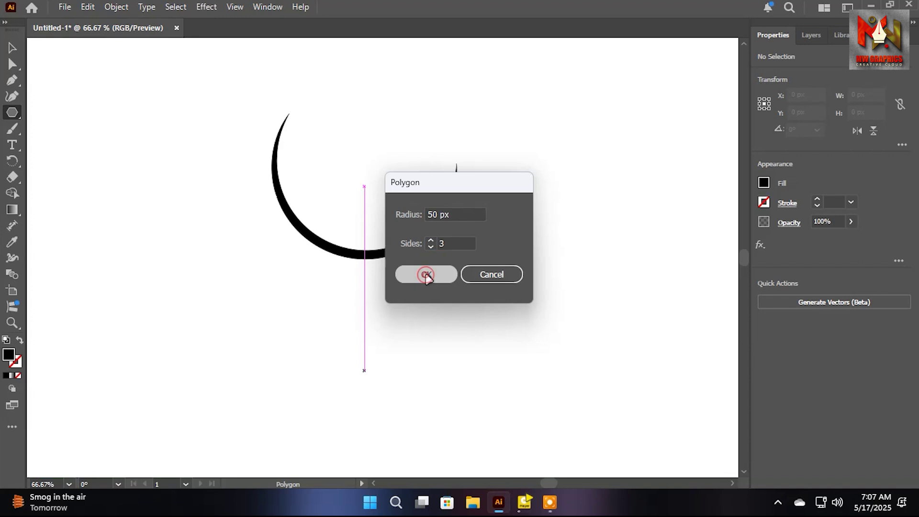
Stretch and flatten the triangle to about 197 px wide and 45 px high
{"action": "key", "text": "v"}
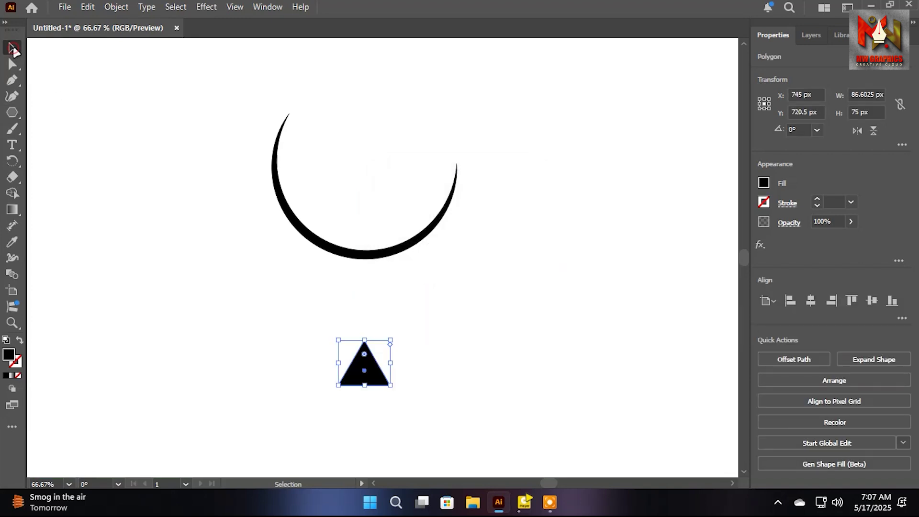
{"action": "left_click_drag", "start_coordinate": [391, 363], "coordinate": [379, 381]}
{"action": "left_click_drag", "start_coordinate": [368, 339], "coordinate": [368, 358]}
Round the flattened triangle's corners strongly to form a domed base for the glass
{"action": "left_click", "coordinate": [13, 65]}
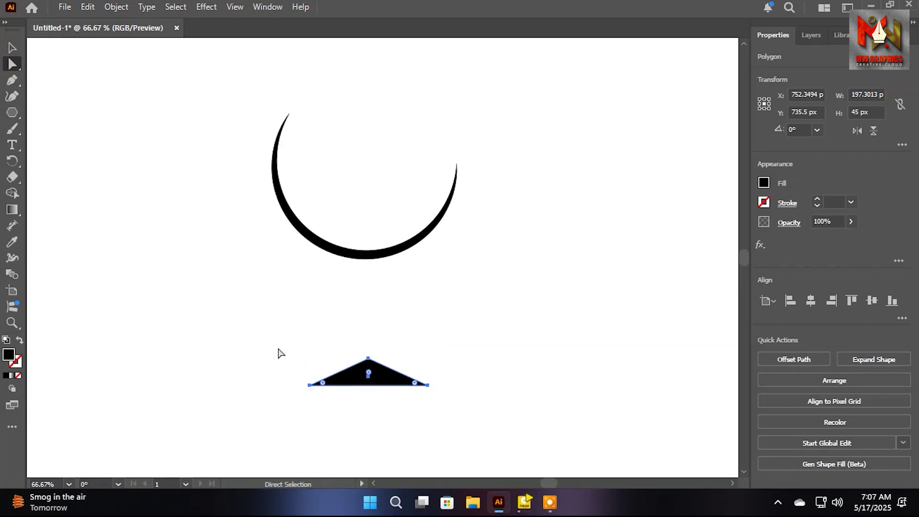
{"action": "left_click_drag", "start_coordinate": [303, 387], "coordinate": [450, 400]}
{"action": "left_click_drag", "start_coordinate": [325, 387], "coordinate": [351, 456]}
{"action": "left_click", "coordinate": [368, 359]}
{"action": "left_click", "coordinate": [361, 421]}
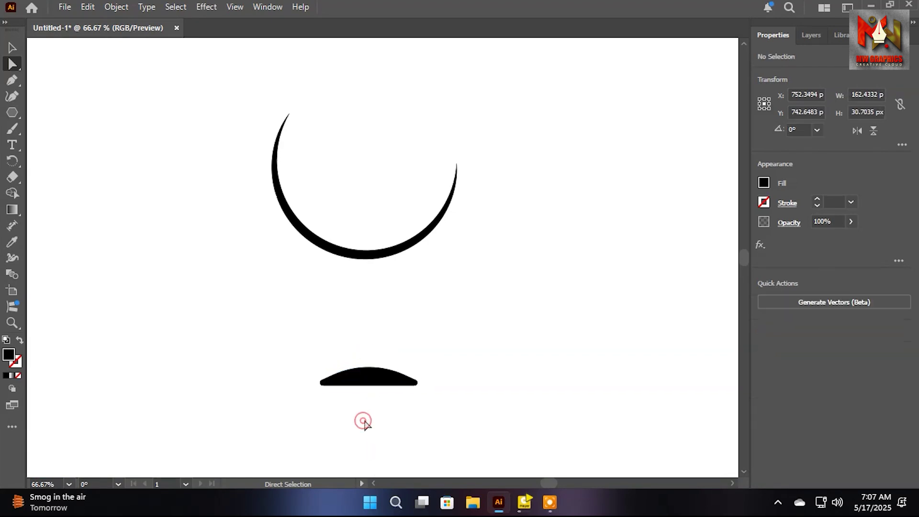
Draw a rectangular stem about 20 by 198 px from the bottom of the crescent to the base
{"action": "right_click", "coordinate": [21, 120]}
{"action": "left_click", "coordinate": [49, 114]}
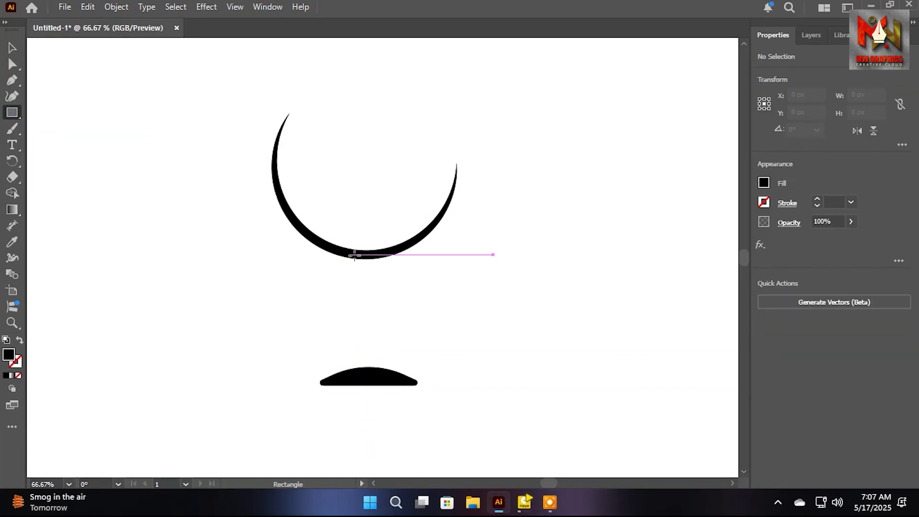
{"action": "left_click_drag", "start_coordinate": [356, 254], "coordinate": [370, 373]}
{"action": "left_click", "coordinate": [12, 48]}
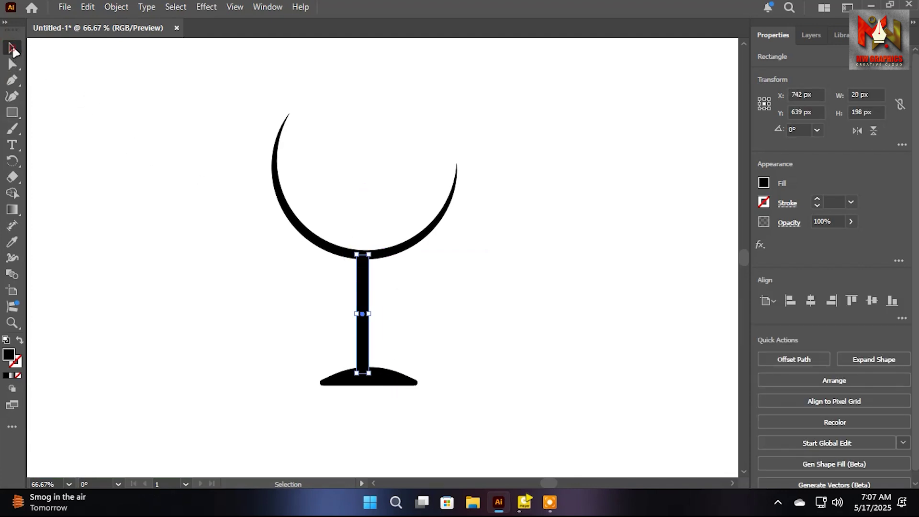
Select the crescent, stem and base and align them by their horizontal centres
{"action": "left_click", "coordinate": [188, 196]}
{"action": "left_click_drag", "start_coordinate": [331, 214], "coordinate": [388, 378]}
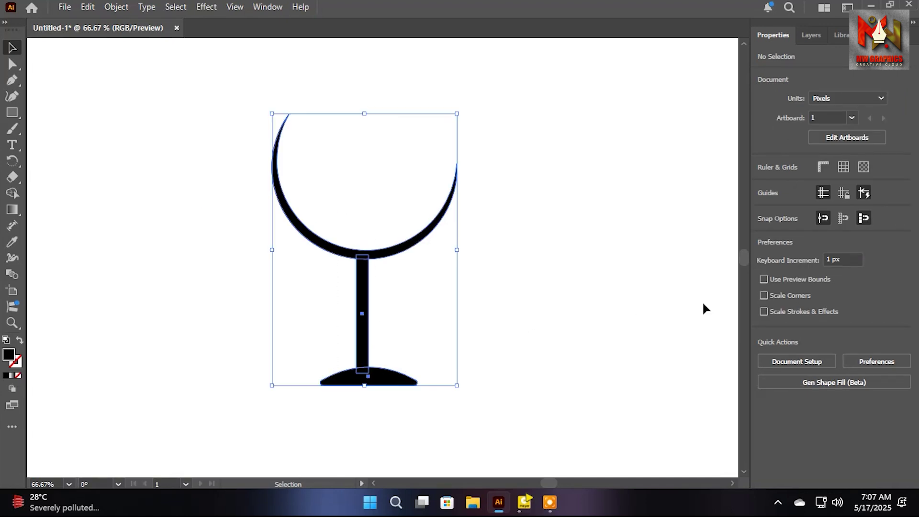
{"action": "left_click", "coordinate": [810, 300]}
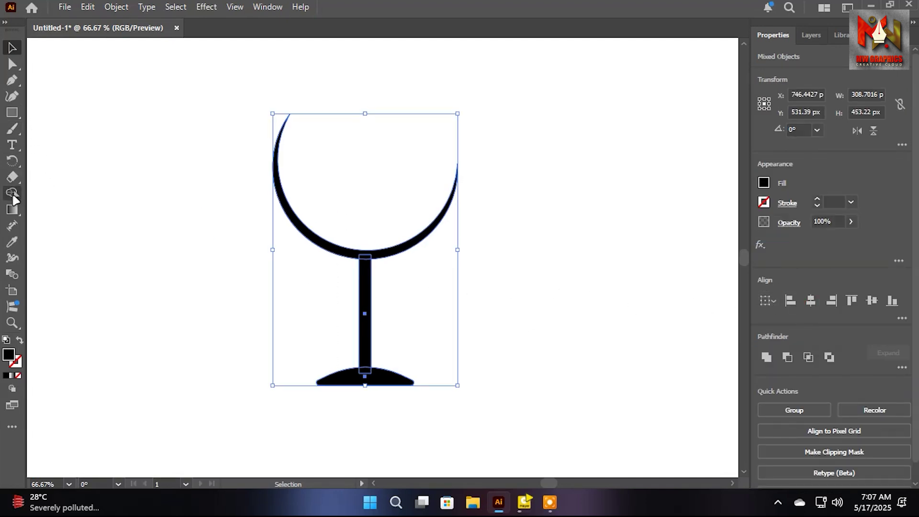
Merge the crescent, stem and base into one glass shape with the Shape Builder tool
{"action": "left_click", "coordinate": [14, 197]}
{"action": "scroll", "coordinate": [367, 257], "scroll_direction": "up", "scroll_amount": 2}
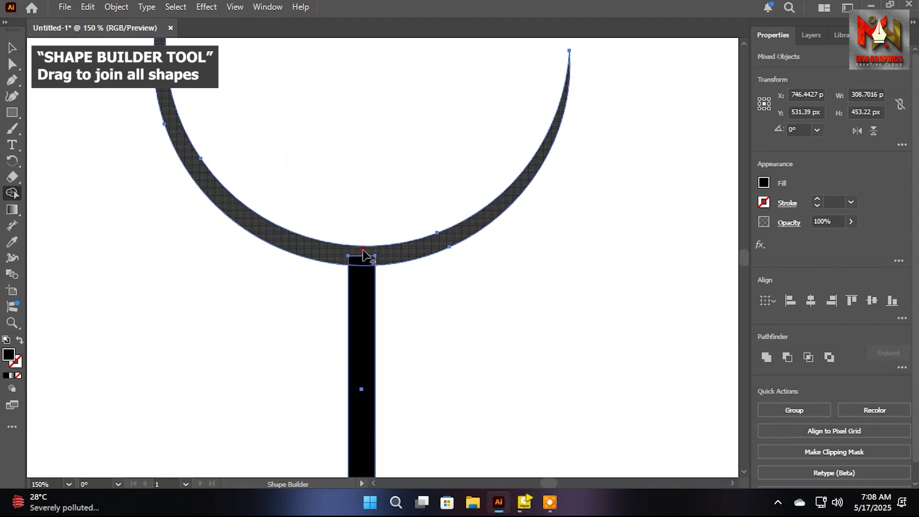
{"action": "mouse_move", "coordinate": [369, 314]}
{"action": "left_mouse_down"}
{"action": "mouse_move", "coordinate": [369, 272]}
{"action": "mouse_move", "coordinate": [372, 349]}
{"action": "left_mouse_up"}
{"action": "scroll", "coordinate": [370, 272], "scroll_direction": "down", "scroll_amount": 2}
{"action": "scroll", "coordinate": [382, 320], "scroll_direction": "down", "scroll_amount": 2}
Round the inner corners where the stem meets the bowl and the base into smooth curves
{"action": "left_click", "coordinate": [13, 64]}
{"action": "left_click", "coordinate": [307, 265]}
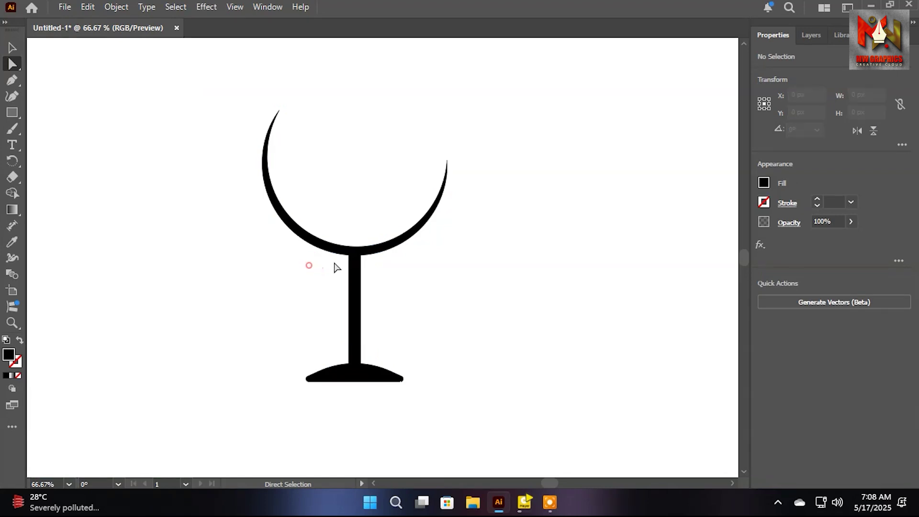
{"action": "left_click", "coordinate": [369, 262]}
{"action": "left_click_drag", "start_coordinate": [370, 264], "coordinate": [425, 338]}
{"action": "left_click", "coordinate": [453, 326]}
{"action": "left_click_drag", "start_coordinate": [360, 373], "coordinate": [440, 338]}
{"action": "left_click", "coordinate": [464, 295]}
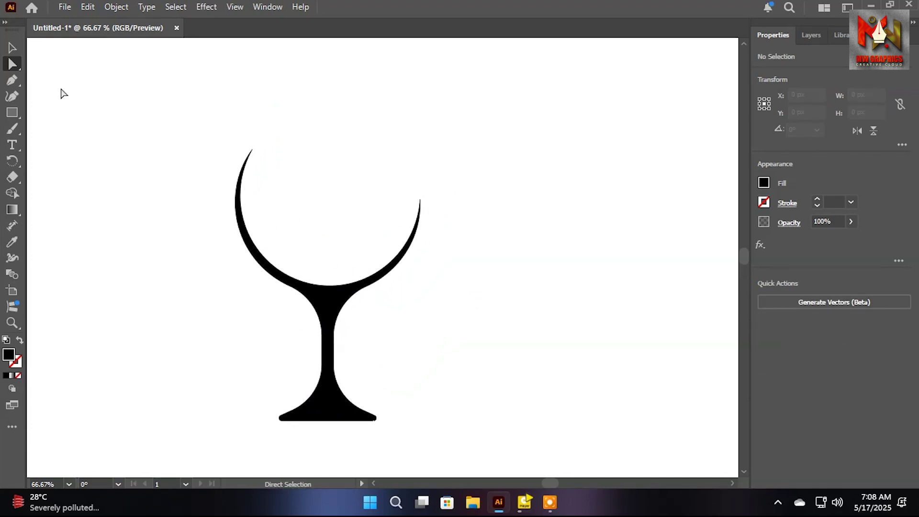
Draw an open four-point Pen path inside the bowl, ending just past its right rim, with no fill and a black stroke
{"action": "left_click", "coordinate": [12, 83]}
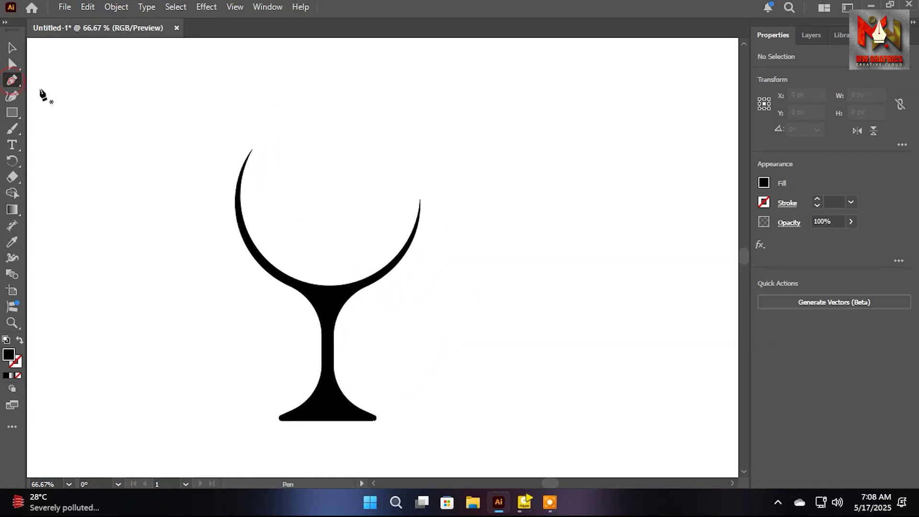
{"action": "left_click", "coordinate": [262, 152]}
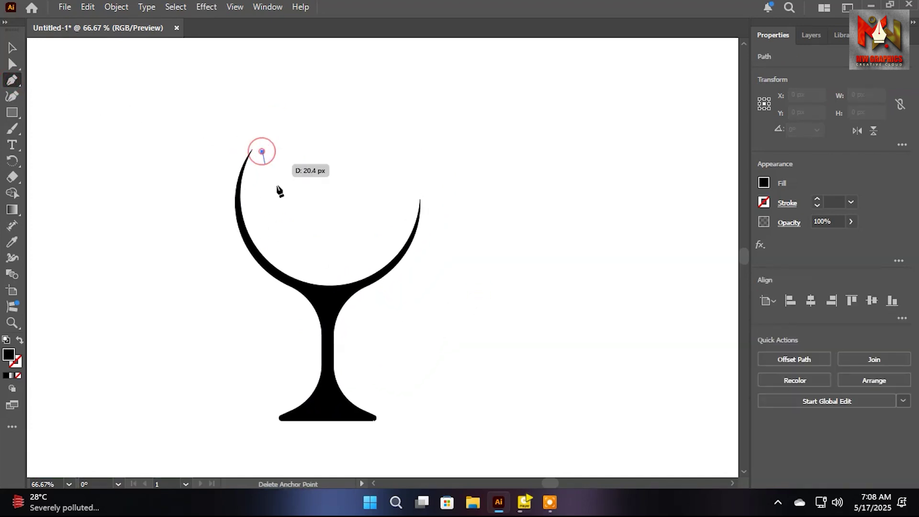
{"action": "left_click", "coordinate": [327, 275]}
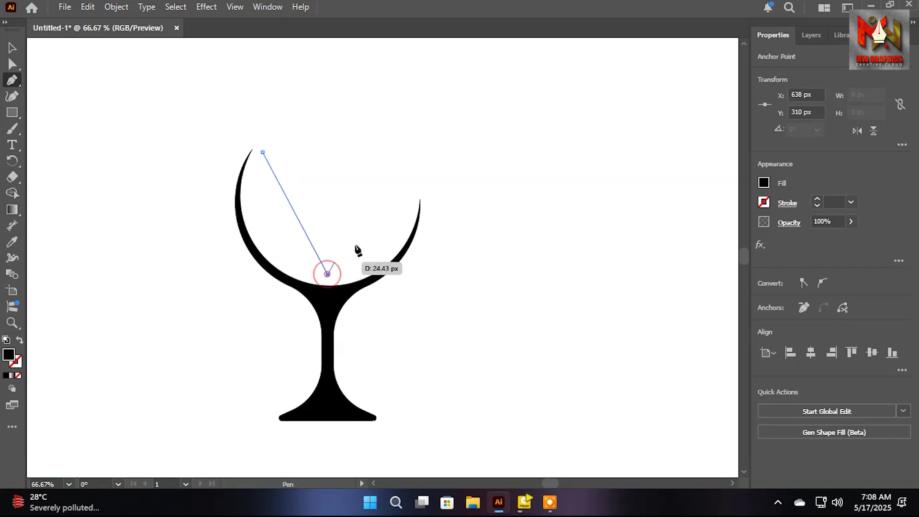
{"action": "left_click", "coordinate": [413, 195]}
{"action": "left_click", "coordinate": [434, 199]}
{"action": "left_click_drag", "start_coordinate": [428, 156], "coordinate": [433, 214]}
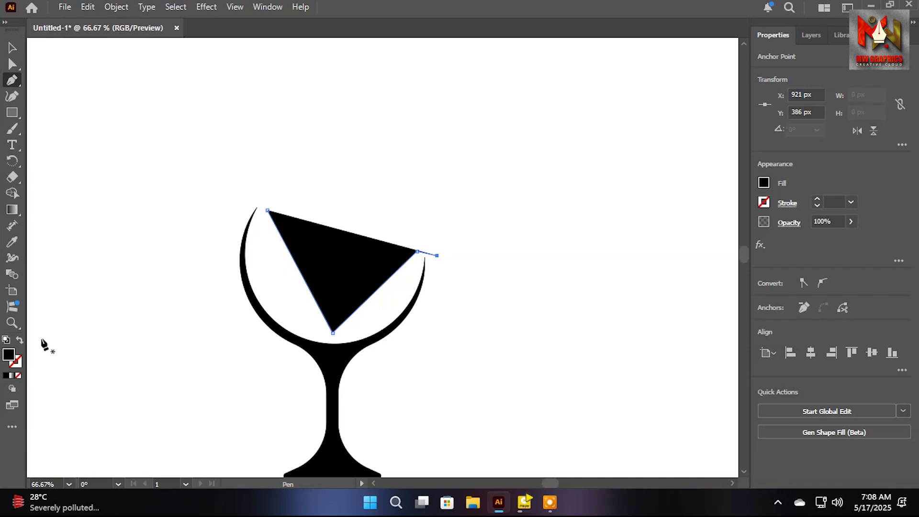
{"action": "left_click", "coordinate": [20, 340]}
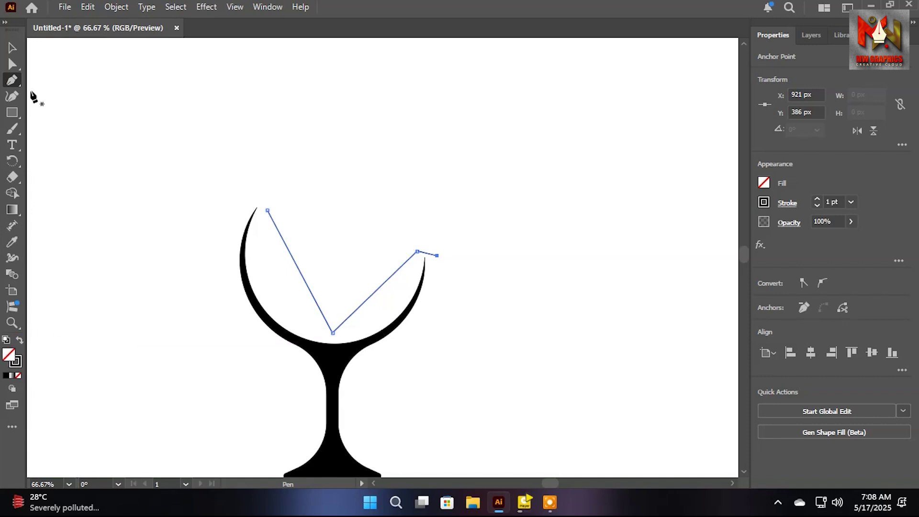
Bend the open path's segments into curves that follow the inside of the bowl and hook over its right rim
{"action": "right_click", "coordinate": [12, 80]}
{"action": "left_click", "coordinate": [58, 97]}
{"action": "scroll", "coordinate": [287, 295], "scroll_direction": "up", "scroll_amount": 1}
{"action": "left_click_drag", "start_coordinate": [310, 266], "coordinate": [260, 303]}
{"action": "left_click_drag", "start_coordinate": [411, 296], "coordinate": [433, 332]}
{"action": "left_click_drag", "start_coordinate": [495, 236], "coordinate": [509, 211]}
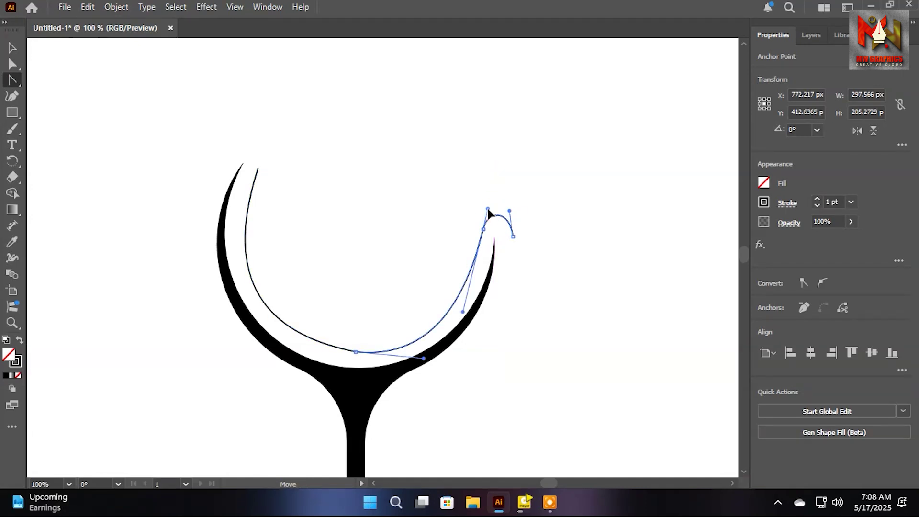
Continue the curved path with the Pen tool through one point inside the bowl and close it at its left starting point
{"action": "left_click", "coordinate": [14, 82]}
{"action": "left_click", "coordinate": [58, 82]}
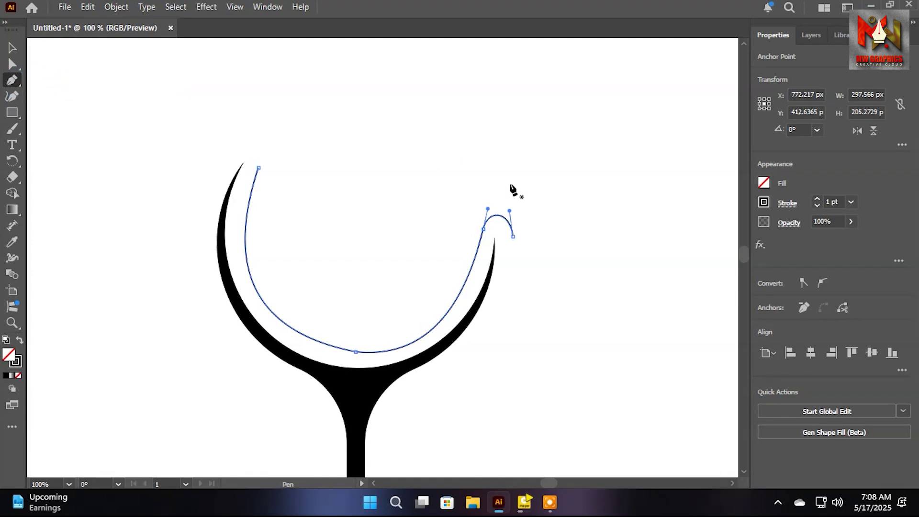
{"action": "left_click", "coordinate": [512, 235]}
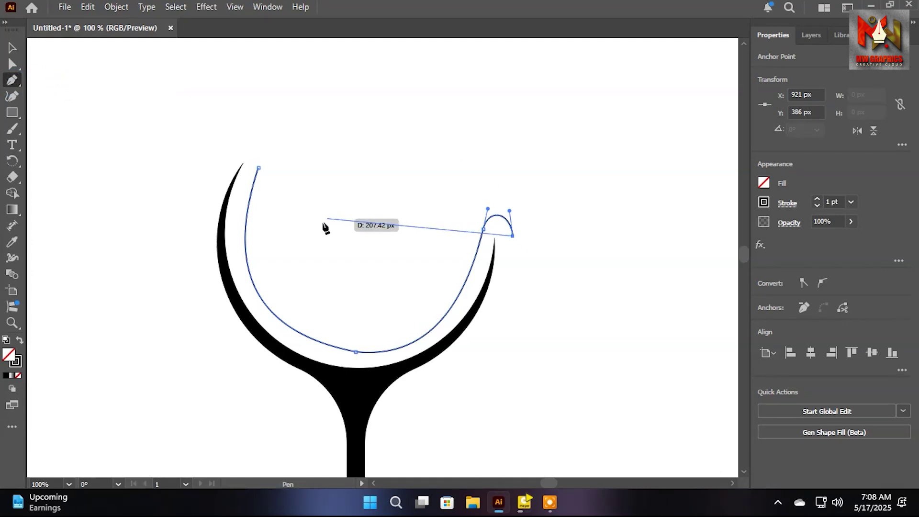
{"action": "left_click", "coordinate": [293, 255]}
{"action": "left_click", "coordinate": [258, 168]}
{"action": "left_click", "coordinate": [258, 168]}
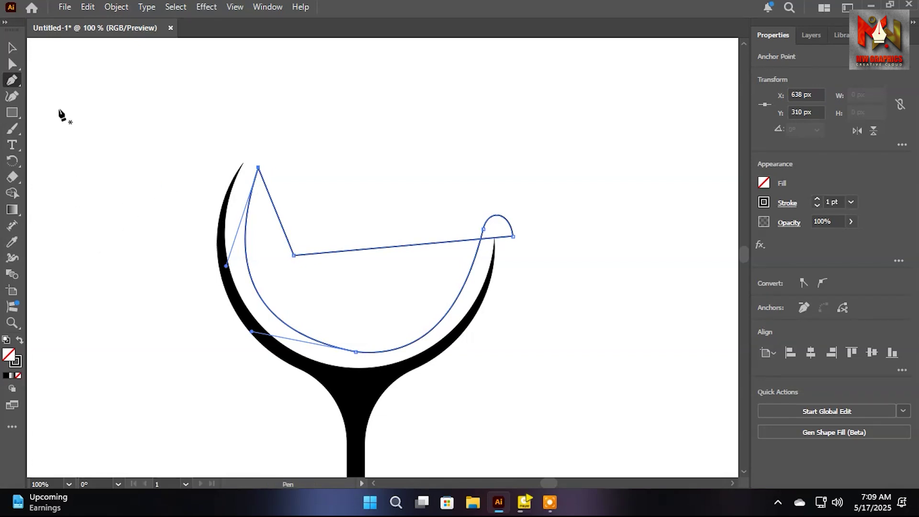
Curve the liquid shape's two straight upper segments into a wave that dips on the left and crests over the right rim
{"action": "left_click", "coordinate": [12, 82]}
{"action": "left_click", "coordinate": [66, 96]}
{"action": "left_click_drag", "start_coordinate": [487, 242], "coordinate": [519, 163]}
{"action": "left_click_drag", "start_coordinate": [399, 198], "coordinate": [386, 329]}
{"action": "left_click_drag", "start_coordinate": [554, 59], "coordinate": [504, 87]}
{"action": "scroll", "coordinate": [523, 200], "scroll_direction": "up", "scroll_amount": 1}
{"action": "scroll", "coordinate": [524, 196], "scroll_direction": "down", "scroll_amount": 1}
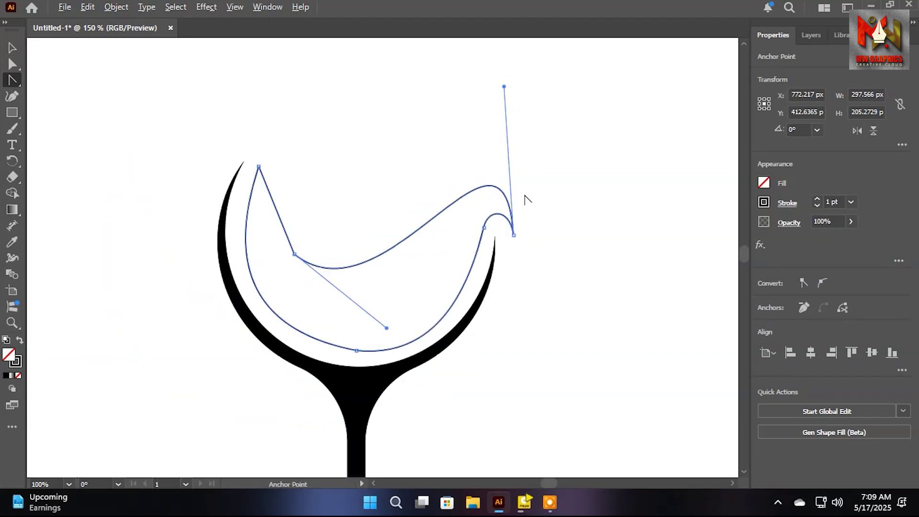
{"action": "mouse_move", "coordinate": [288, 223]}
{"action": "left_mouse_down"}
{"action": "mouse_move", "coordinate": [281, 216]}
{"action": "mouse_move", "coordinate": [272, 227]}
{"action": "left_mouse_up"}
{"action": "left_click", "coordinate": [13, 48]}
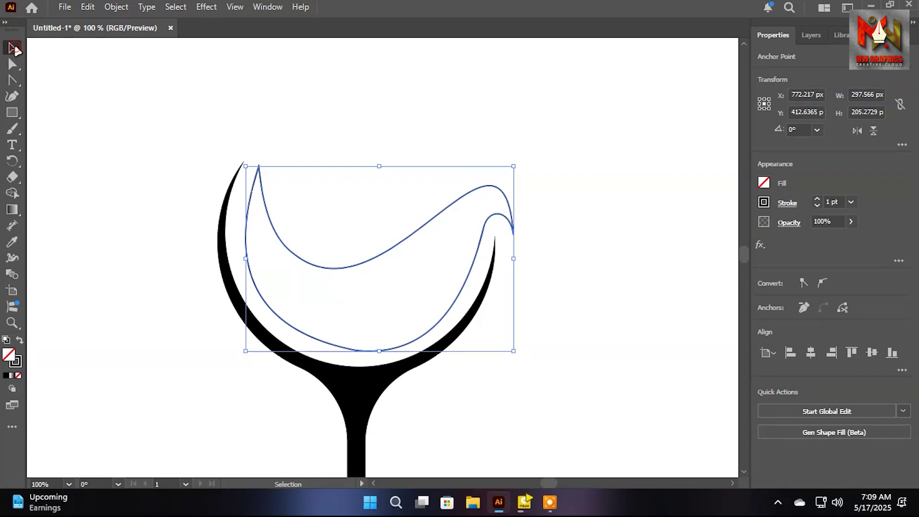
{"action": "left_click", "coordinate": [293, 79]}
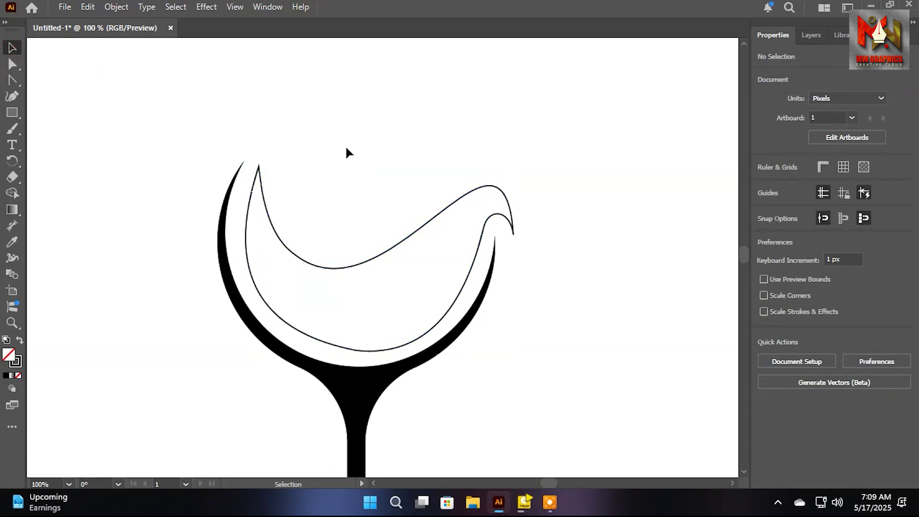
Draw a two-point Pen path above the liquid's left dip and bend it parallel to the wave
{"action": "left_click_drag", "start_coordinate": [12, 80], "coordinate": [48, 78]}
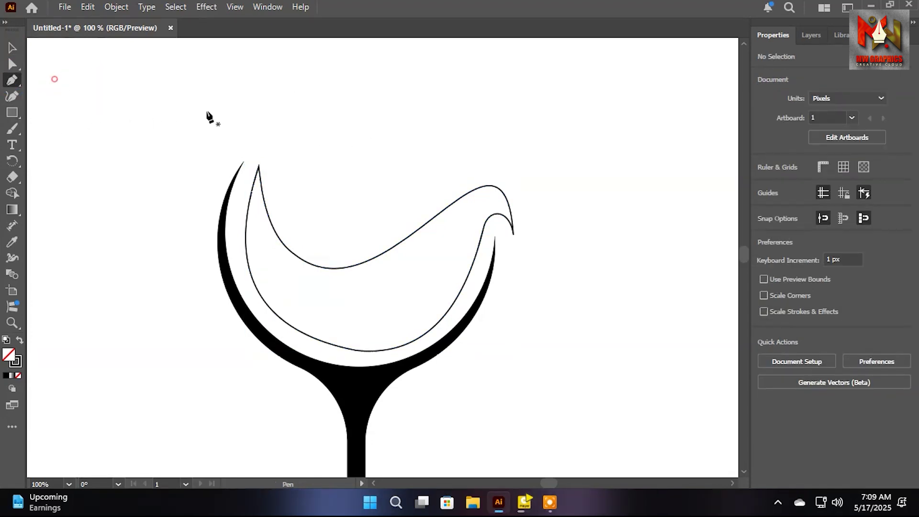
{"action": "left_click", "coordinate": [271, 166]}
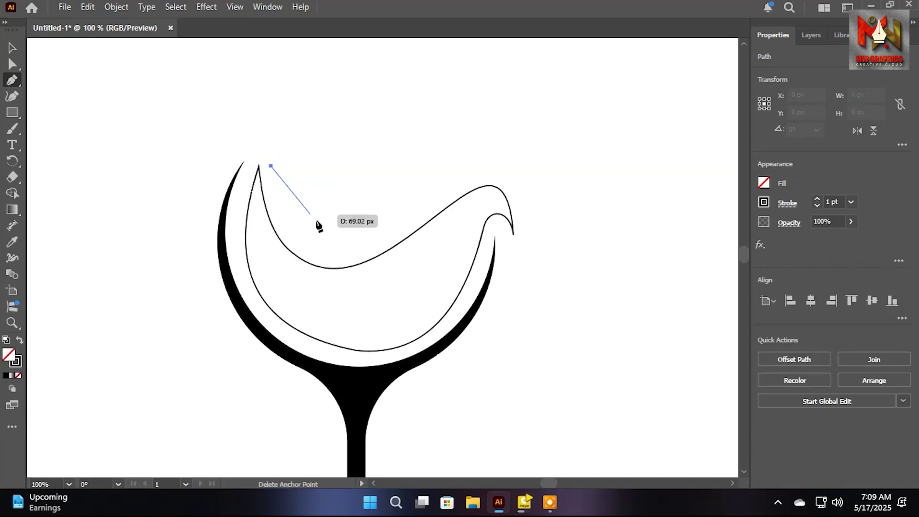
{"action": "left_click", "coordinate": [390, 240]}
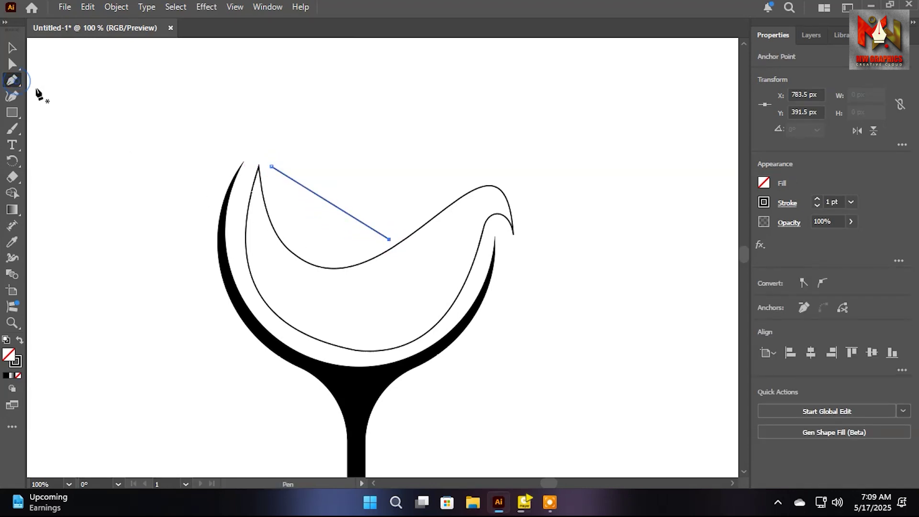
{"action": "left_click", "coordinate": [14, 81]}
{"action": "left_click", "coordinate": [67, 100]}
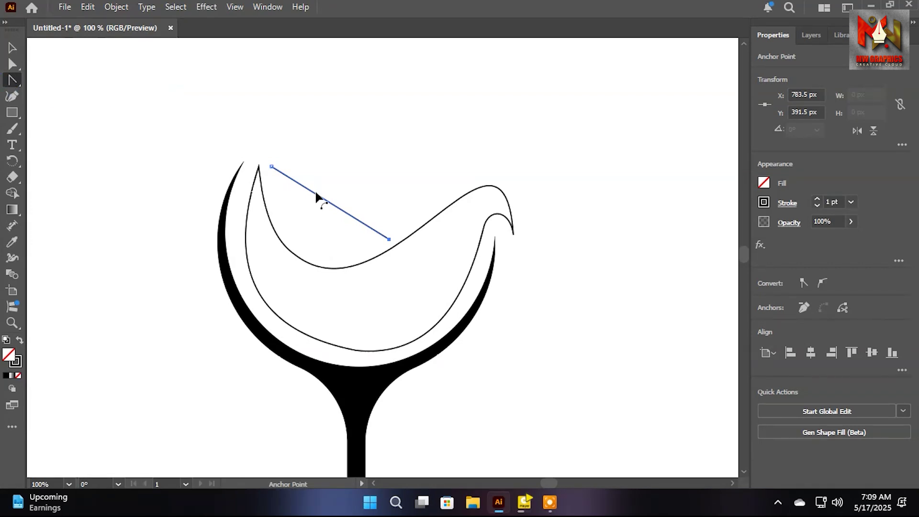
{"action": "left_click_drag", "start_coordinate": [320, 201], "coordinate": [332, 280]}
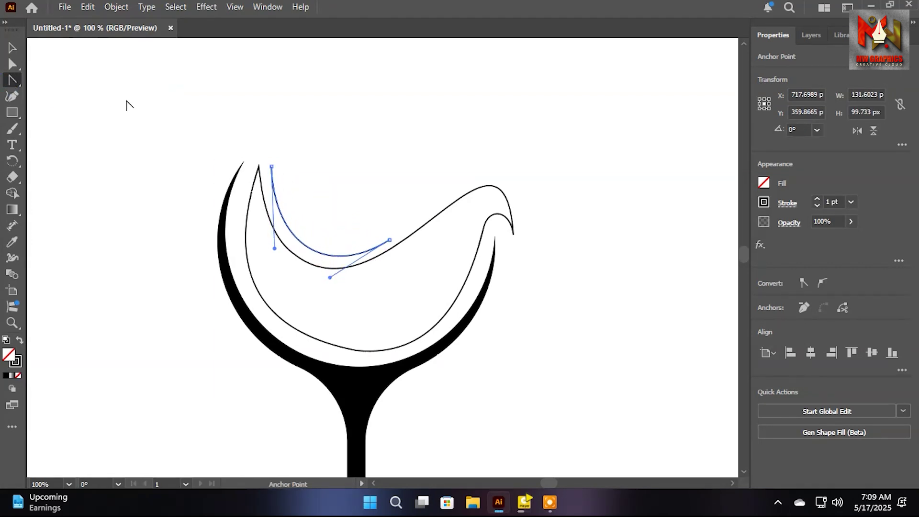
Close the small curved path with straight Pen segments through one extra point above it
{"action": "left_click", "coordinate": [13, 81]}
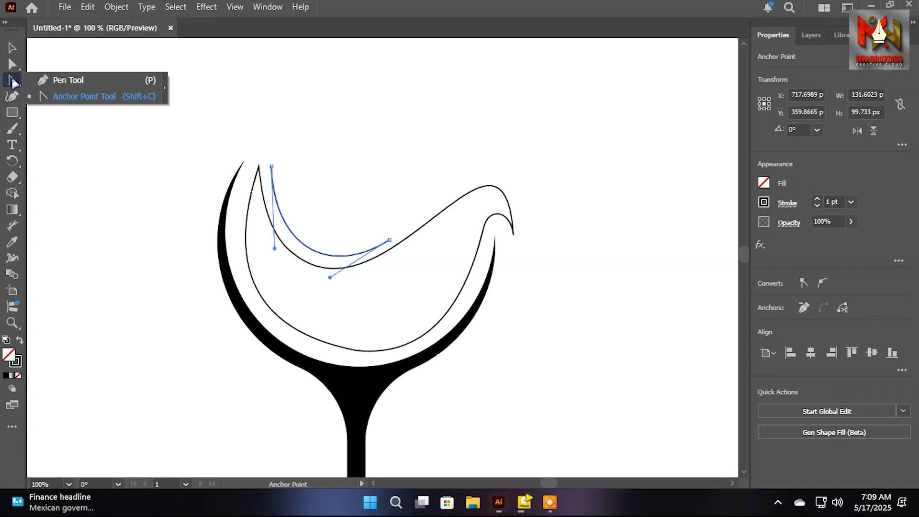
{"action": "left_click", "coordinate": [47, 79]}
{"action": "left_click_drag", "start_coordinate": [271, 166], "coordinate": [391, 246]}
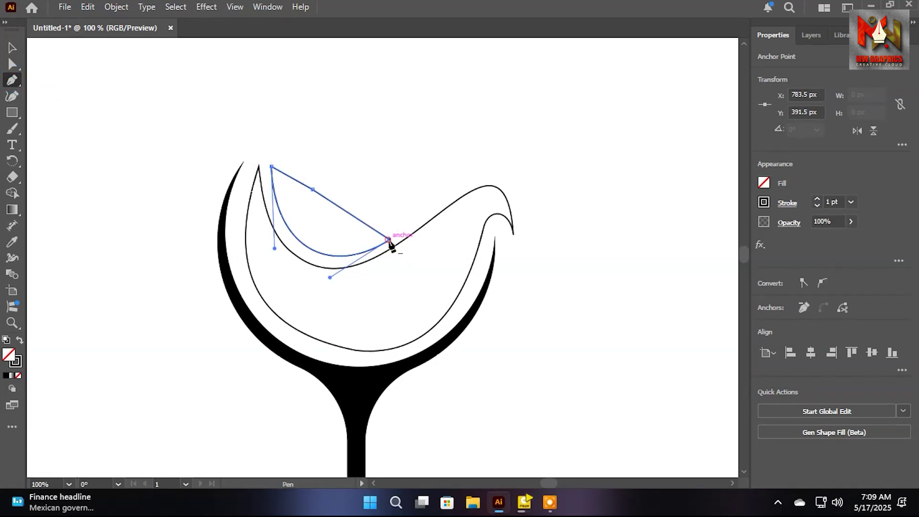
Curve the small shape's upper segments into a bulging crest and a hollow slope, and smooth its upper left corner
{"action": "left_click", "coordinate": [15, 82]}
{"action": "left_click", "coordinate": [71, 97]}
{"action": "left_click_drag", "start_coordinate": [295, 182], "coordinate": [299, 162]}
{"action": "left_click_drag", "start_coordinate": [334, 221], "coordinate": [342, 227]}
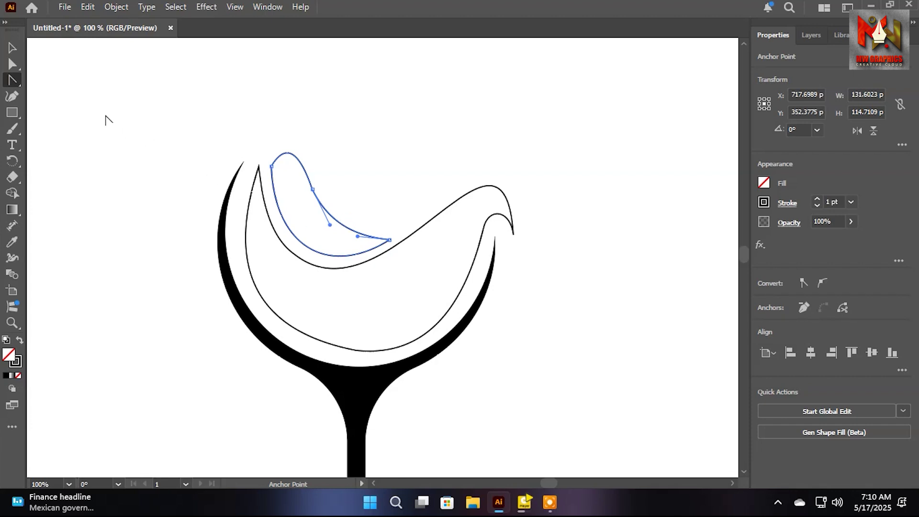
{"action": "left_click", "coordinate": [13, 66]}
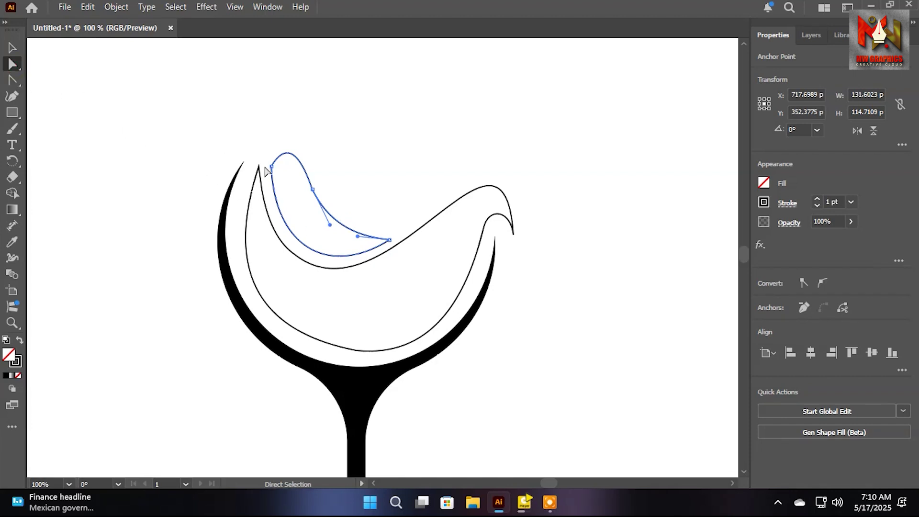
{"action": "left_click", "coordinate": [379, 175]}
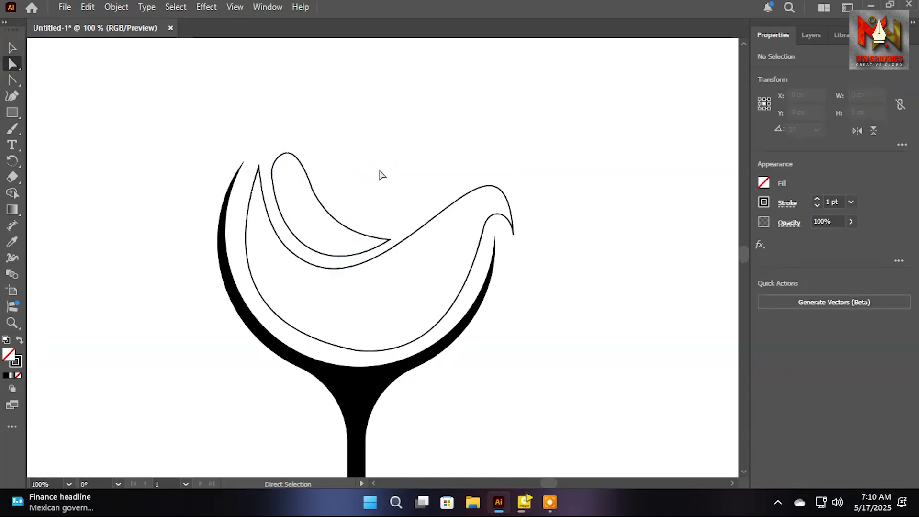
Select both liquid shapes and give them a solid red FF0000 fill with no stroke
{"action": "scroll", "coordinate": [381, 171], "scroll_direction": "down", "scroll_amount": 1}
{"action": "left_click_drag", "start_coordinate": [385, 152], "coordinate": [370, 168]}
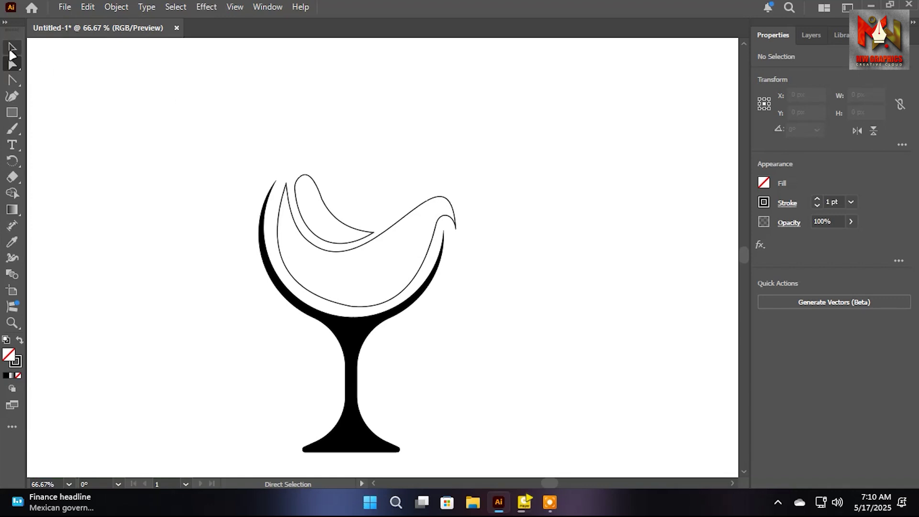
{"action": "left_click", "coordinate": [12, 49]}
{"action": "left_click_drag", "start_coordinate": [336, 267], "coordinate": [337, 267]}
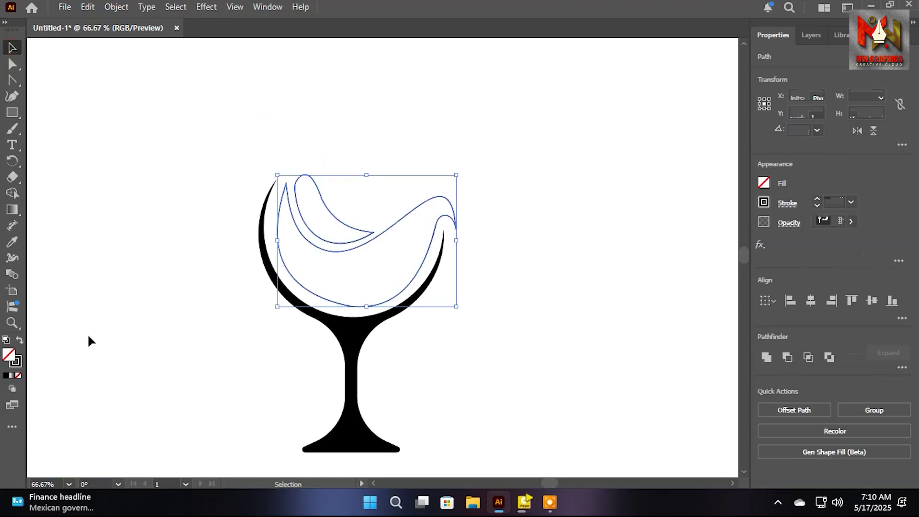
{"action": "left_click", "coordinate": [20, 340]}
{"action": "double_click", "coordinate": [10, 355]}
{"action": "left_click_drag", "start_coordinate": [505, 301], "coordinate": [705, 211]}
{"action": "left_click", "coordinate": [785, 226]}
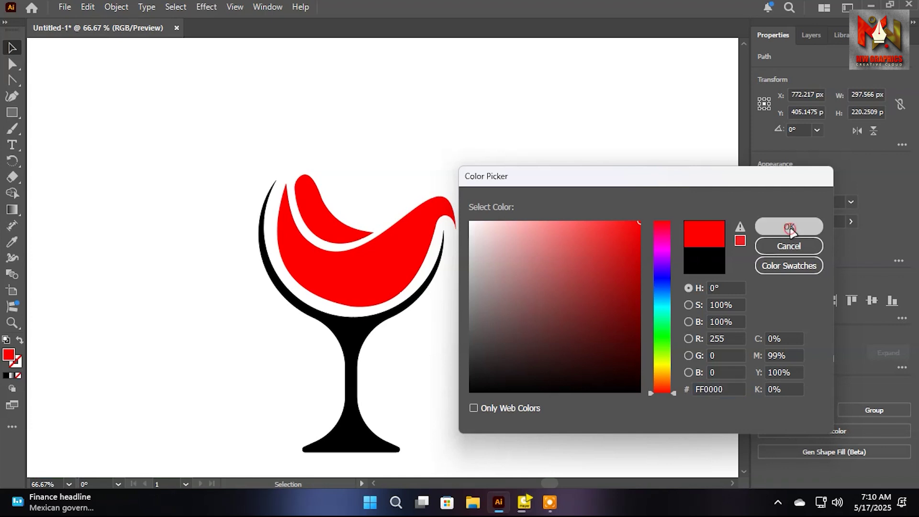
{"action": "left_click", "coordinate": [560, 173]}
{"action": "left_click", "coordinate": [331, 215]}
{"action": "left_click", "coordinate": [380, 145]}
Move the complete wine glass to the right to free space for another drawing on the artboard
{"action": "scroll", "coordinate": [381, 140], "scroll_direction": "down", "scroll_amount": 2}
{"action": "left_click_drag", "start_coordinate": [455, 158], "coordinate": [365, 245]}
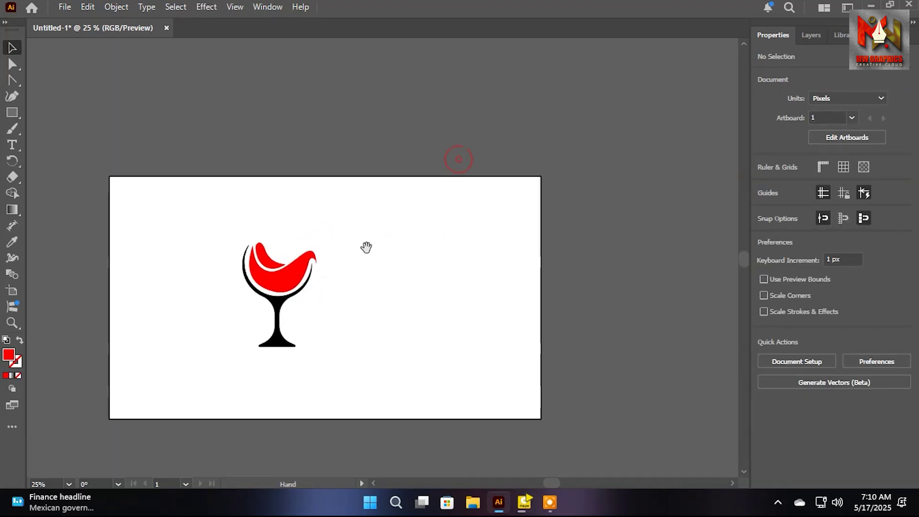
{"action": "scroll", "coordinate": [281, 234], "scroll_direction": "up", "scroll_amount": 1}
{"action": "left_click_drag", "start_coordinate": [253, 349], "coordinate": [497, 339]}
{"action": "left_click_drag", "start_coordinate": [488, 377], "coordinate": [516, 359]}
{"action": "left_click", "coordinate": [375, 340]}
{"action": "left_click_drag", "start_coordinate": [318, 324], "coordinate": [352, 317]}
{"action": "scroll", "coordinate": [322, 277], "scroll_direction": "up", "scroll_amount": 1}
{"action": "left_click_drag", "start_coordinate": [322, 268], "coordinate": [326, 238]}
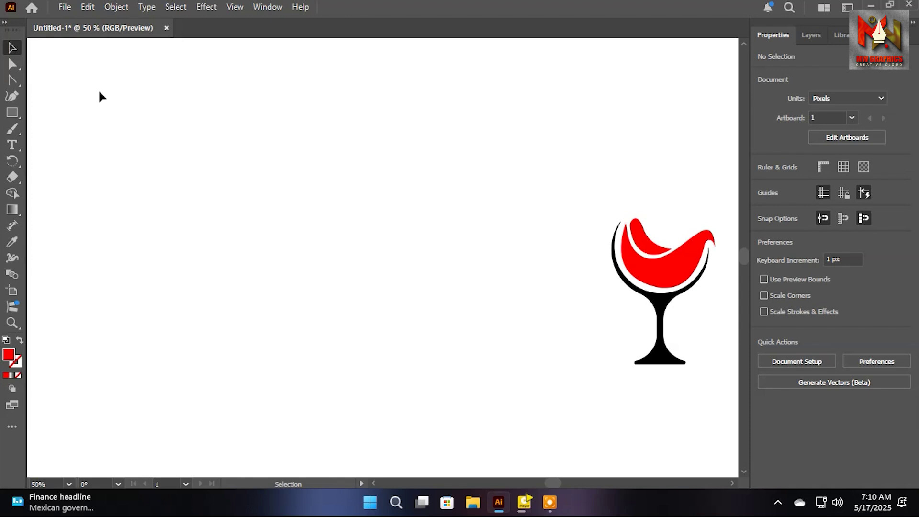
Draw an open six-point half-bottle outline about 84 px wide and 823 px tall left of the glass, with a red stroke and no fill
{"action": "left_click_drag", "start_coordinate": [12, 81], "coordinate": [41, 84]}
{"action": "left_click", "coordinate": [66, 82]}
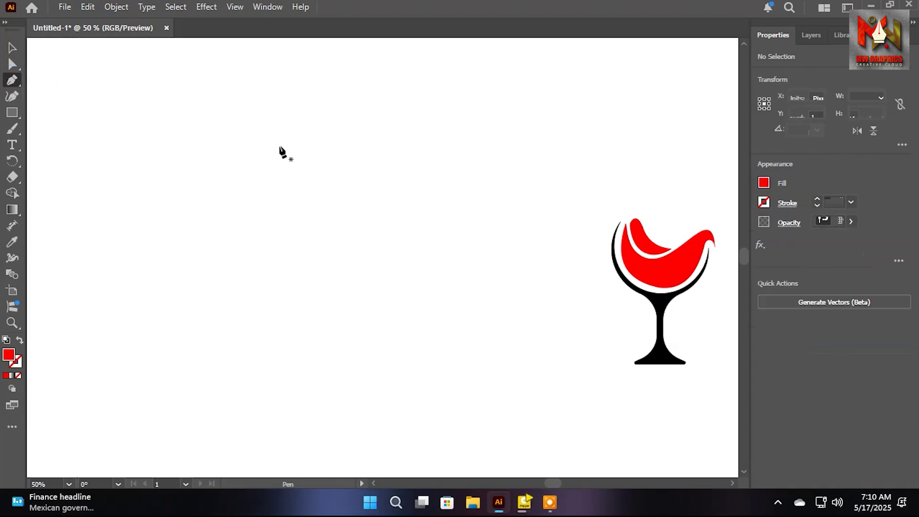
{"action": "left_click", "coordinate": [328, 139]}
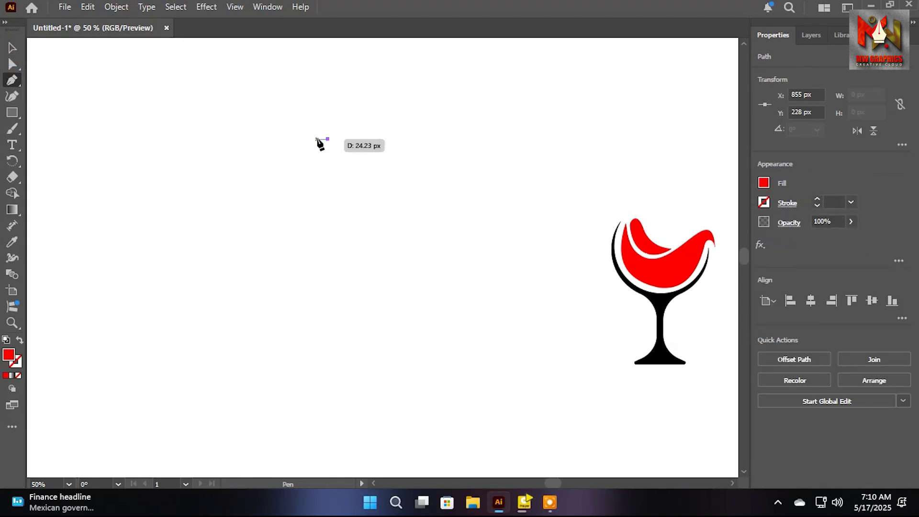
{"action": "left_click", "coordinate": [316, 220]}
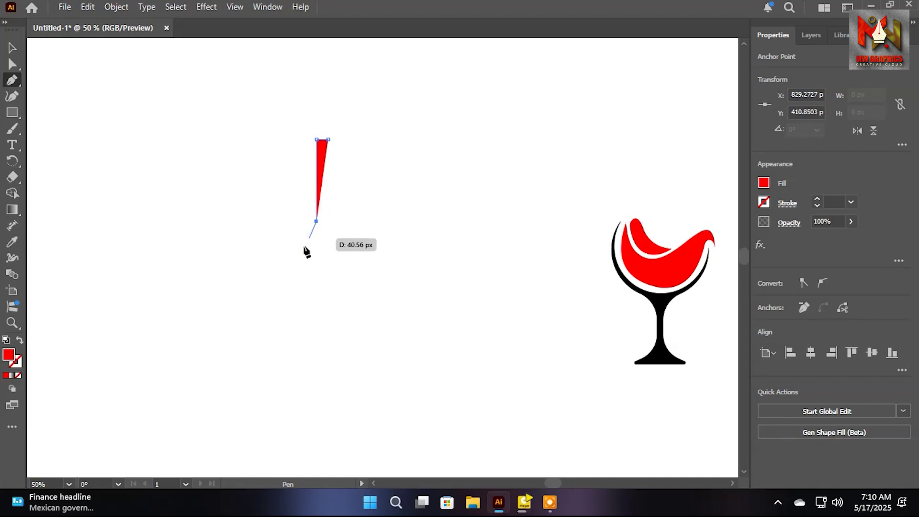
{"action": "left_click", "coordinate": [290, 297]}
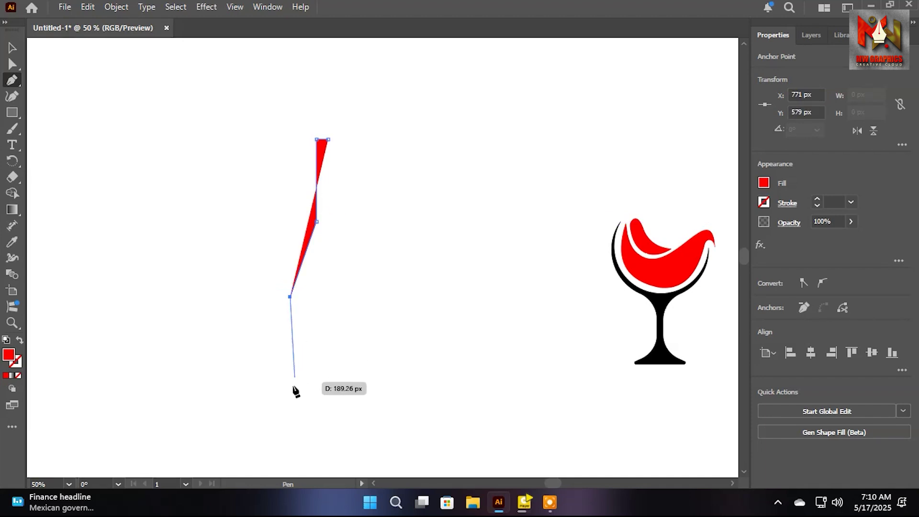
{"action": "scroll", "coordinate": [289, 461], "scroll_direction": "down", "scroll_amount": 2}
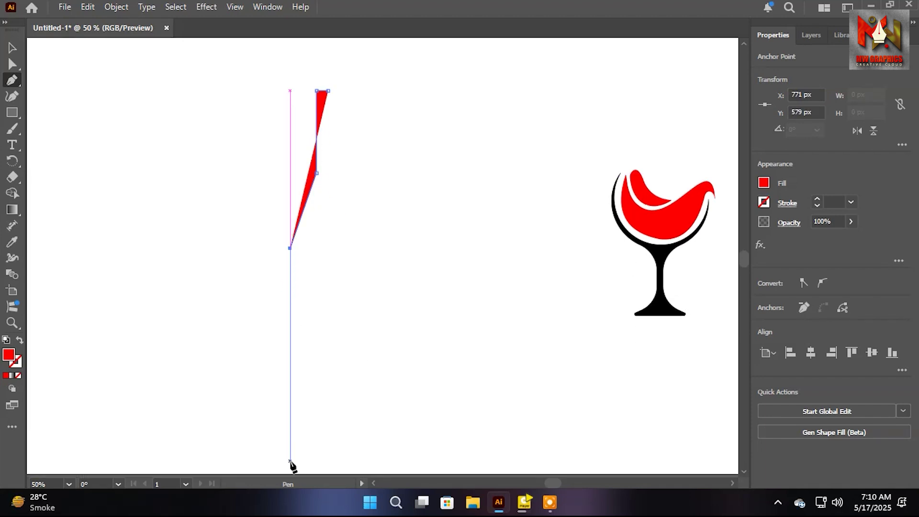
{"action": "left_click", "coordinate": [290, 460]}
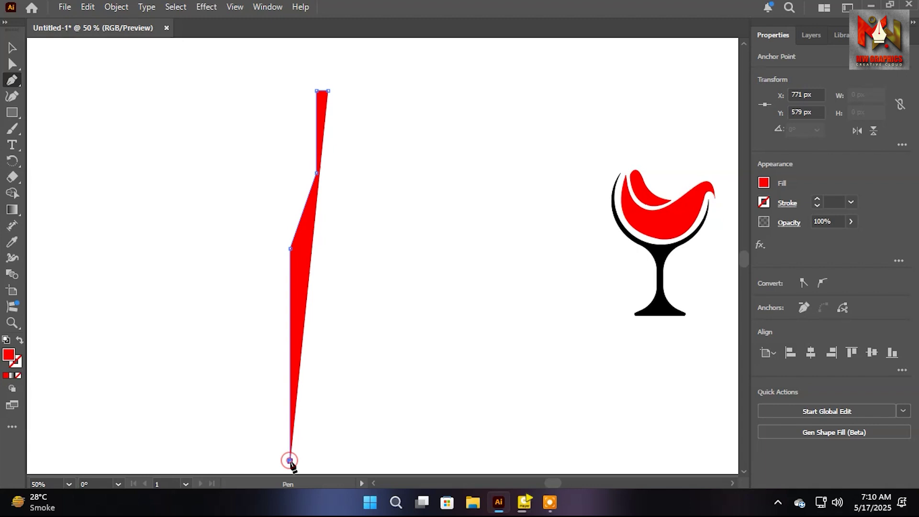
{"action": "left_click", "coordinate": [329, 460]}
{"action": "left_click_drag", "start_coordinate": [388, 350], "coordinate": [373, 347]}
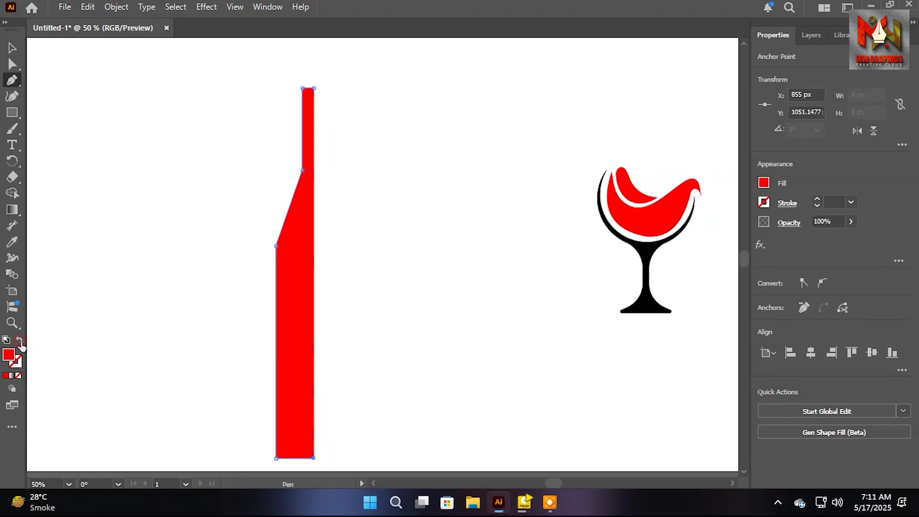
{"action": "left_click", "coordinate": [20, 341]}
Round the two shoulder corners of the half-bottle outline into smooth curves between neck and body
{"action": "left_click", "coordinate": [13, 68]}
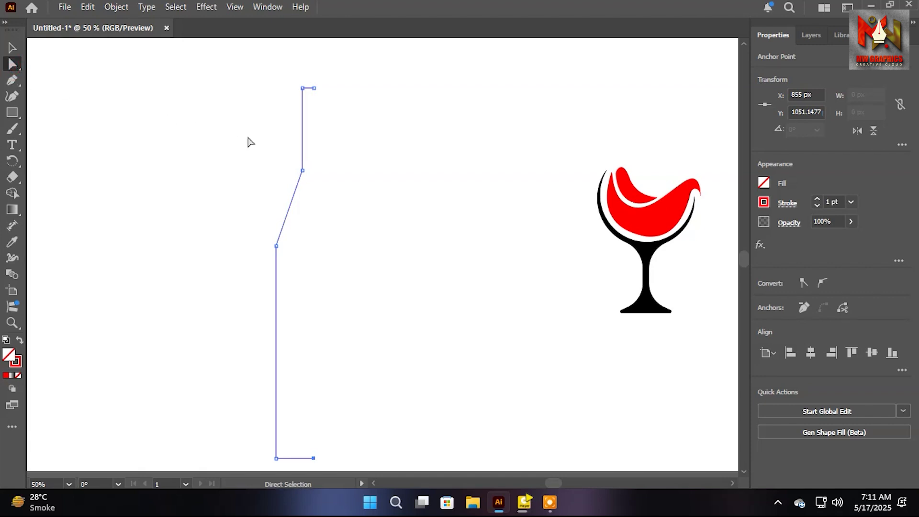
{"action": "left_click_drag", "start_coordinate": [318, 186], "coordinate": [317, 183]}
{"action": "left_click_drag", "start_coordinate": [278, 154], "coordinate": [122, 140]}
{"action": "left_click", "coordinate": [275, 246]}
{"action": "left_click_drag", "start_coordinate": [289, 251], "coordinate": [437, 303]}
{"action": "left_click", "coordinate": [411, 185]}
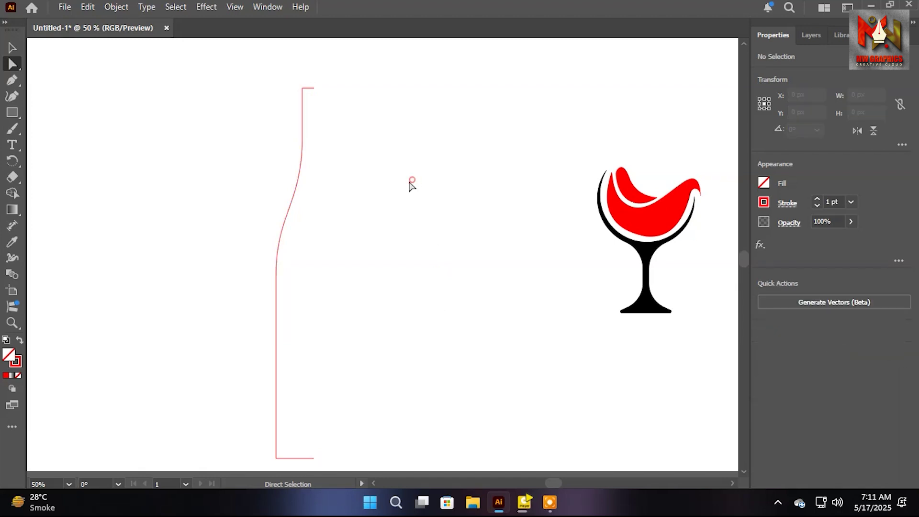
Add two closely spaced anchor points on the vertical neck line just below the bottle's top corner
{"action": "scroll", "coordinate": [237, 120], "scroll_direction": "up", "scroll_amount": 4}
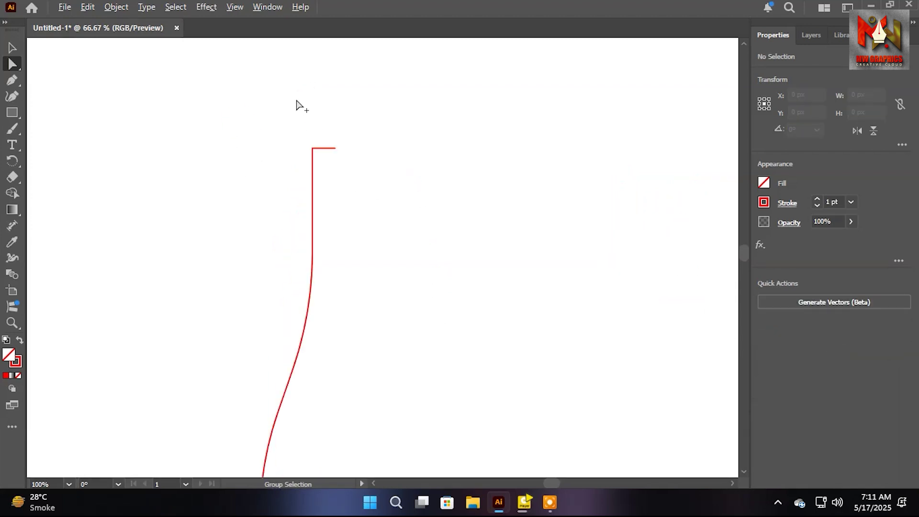
{"action": "key", "text": "plus"}
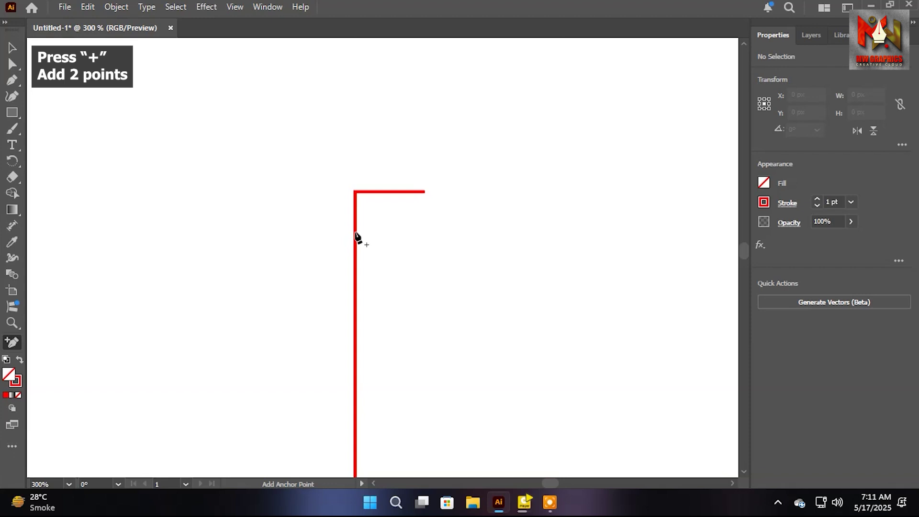
{"action": "left_click", "coordinate": [354, 229]}
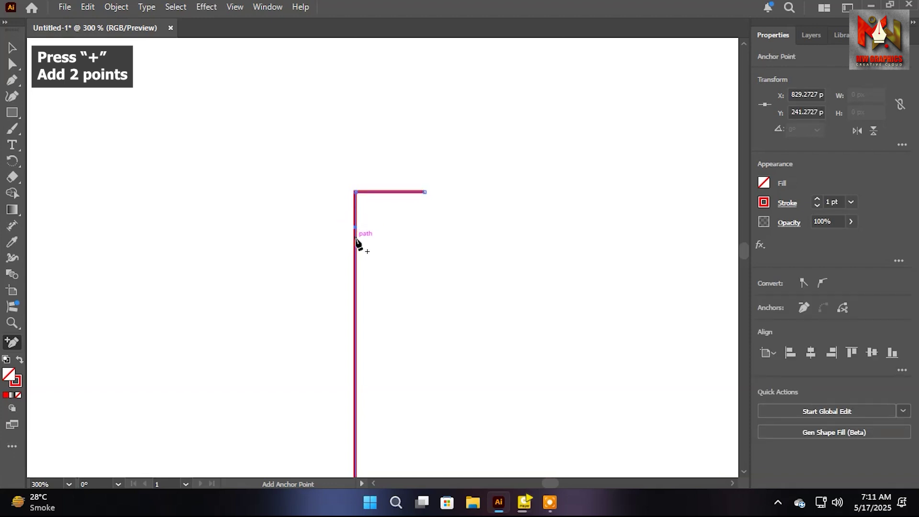
{"action": "left_click", "coordinate": [355, 239]}
{"action": "left_click", "coordinate": [12, 64]}
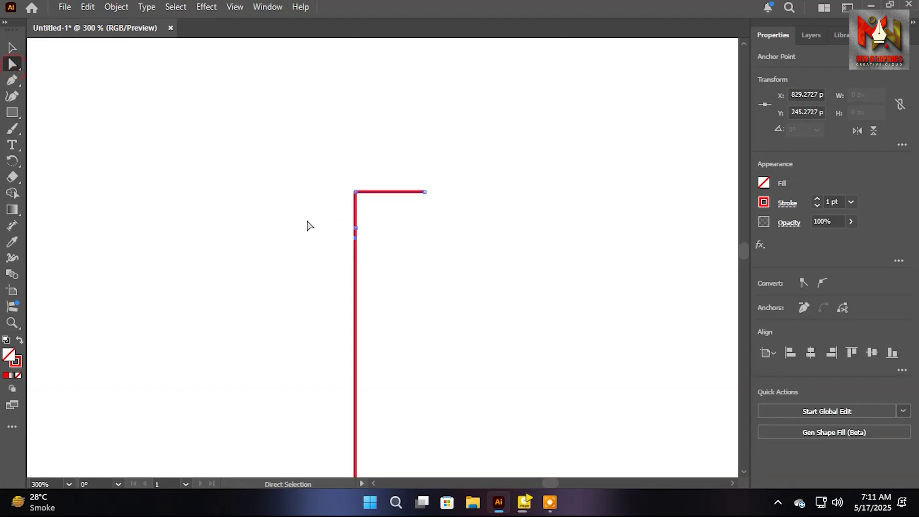
Nudge the upper of the two added neck anchor points outward to form a small lip below the bottle's top
{"action": "key", "text": "Left"}
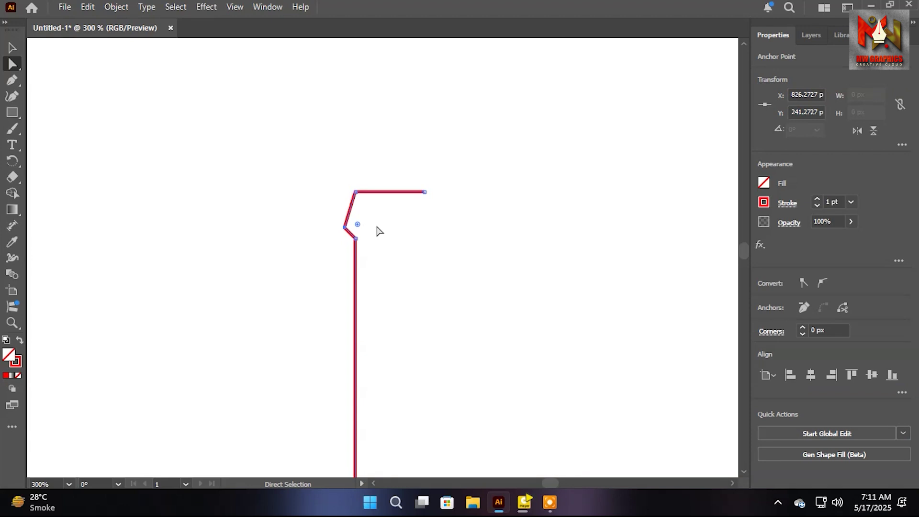
{"action": "left_click", "coordinate": [419, 226]}
{"action": "scroll", "coordinate": [419, 223], "scroll_direction": "down", "scroll_amount": 4}
{"action": "scroll", "coordinate": [384, 185], "scroll_direction": "down", "scroll_amount": 1}
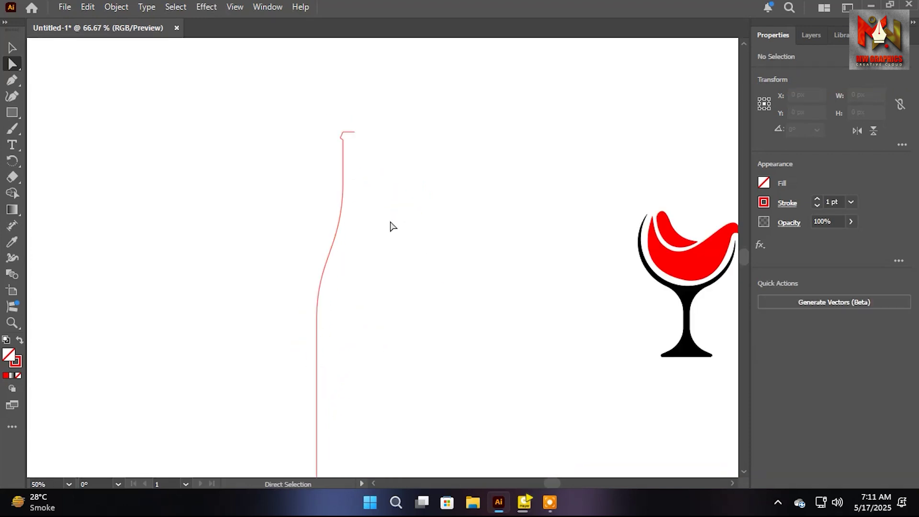
Scale the half-bottle outline down proportionally to about 61 px wide and 599 px tall
{"action": "left_click_drag", "start_coordinate": [391, 226], "coordinate": [364, 166]}
{"action": "left_click", "coordinate": [12, 48]}
{"action": "left_click_drag", "start_coordinate": [228, 203], "coordinate": [302, 268]}
{"action": "left_click_drag", "start_coordinate": [312, 452], "coordinate": [315, 353]}
{"action": "left_click", "coordinate": [400, 273]}
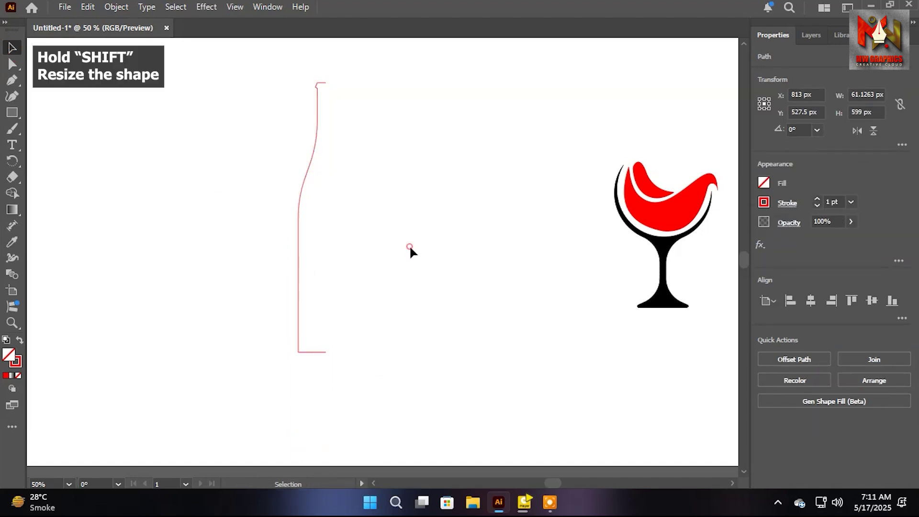
{"action": "left_click_drag", "start_coordinate": [410, 254], "coordinate": [357, 307]}
Slightly round the outer bottom corner of the half-bottle outline
{"action": "scroll", "coordinate": [340, 303], "scroll_direction": "up", "scroll_amount": 1}
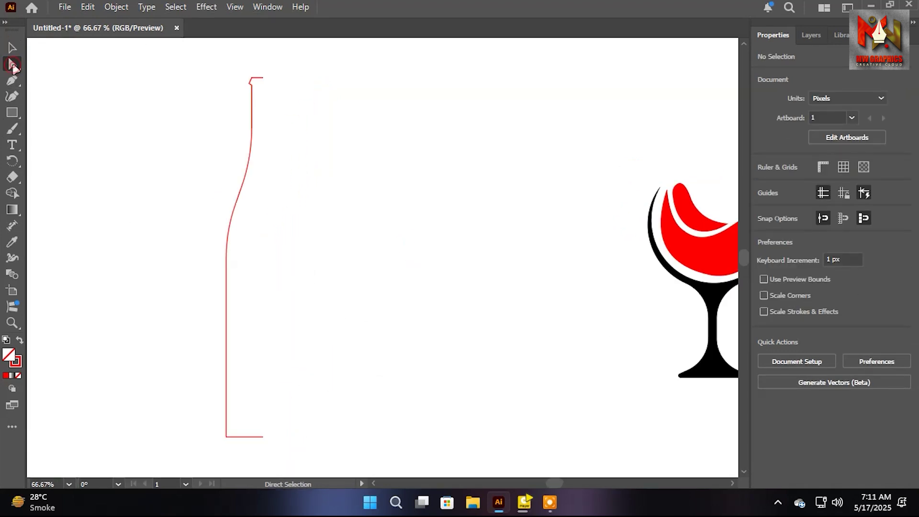
{"action": "left_click_drag", "start_coordinate": [233, 448], "coordinate": [254, 418]}
{"action": "left_click", "coordinate": [313, 362]}
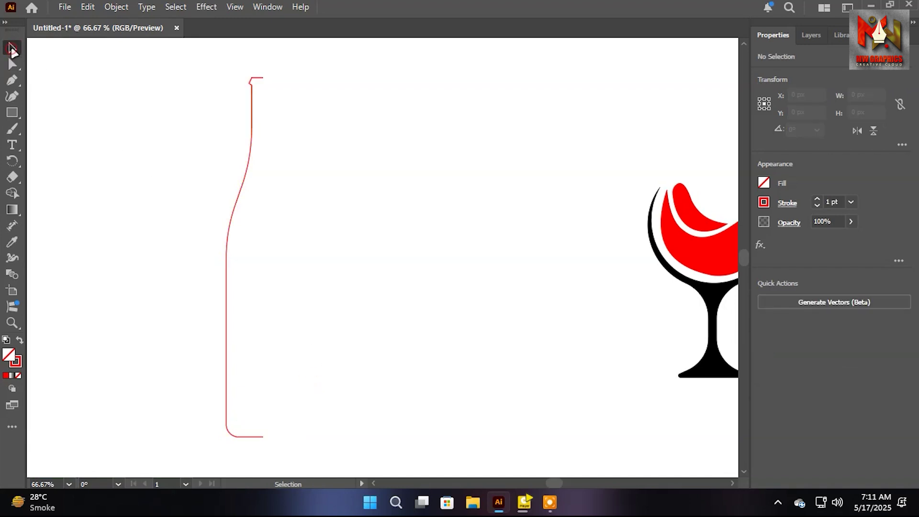
Duplicate the half-bottle outline beside the original and flip the copy horizontally to complete a symmetrical bottle
{"action": "left_click", "coordinate": [12, 48]}
{"action": "left_click_drag", "start_coordinate": [232, 223], "coordinate": [264, 225]}
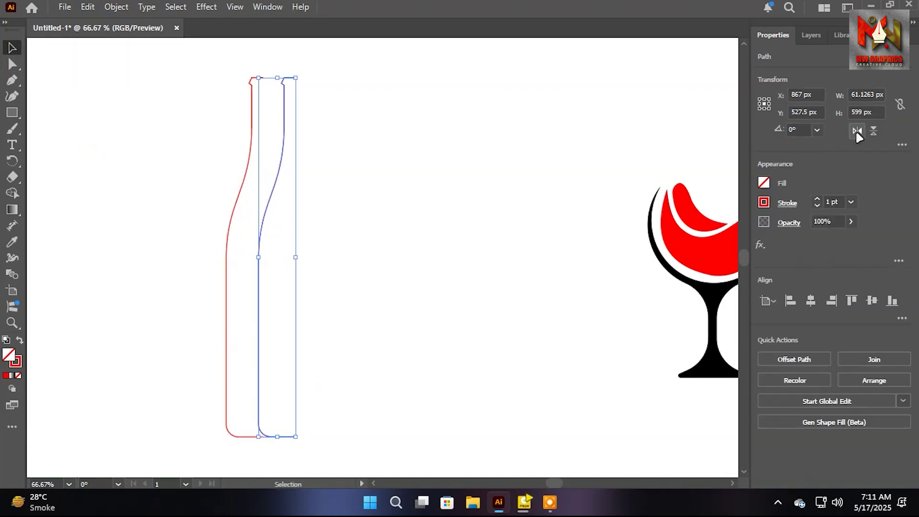
{"action": "left_click", "coordinate": [855, 132]}
{"action": "left_click", "coordinate": [415, 180]}
Merge both bottle halves into one closed, red-filled shape with the Shape Builder tool
{"action": "left_click_drag", "start_coordinate": [212, 154], "coordinate": [303, 196]}
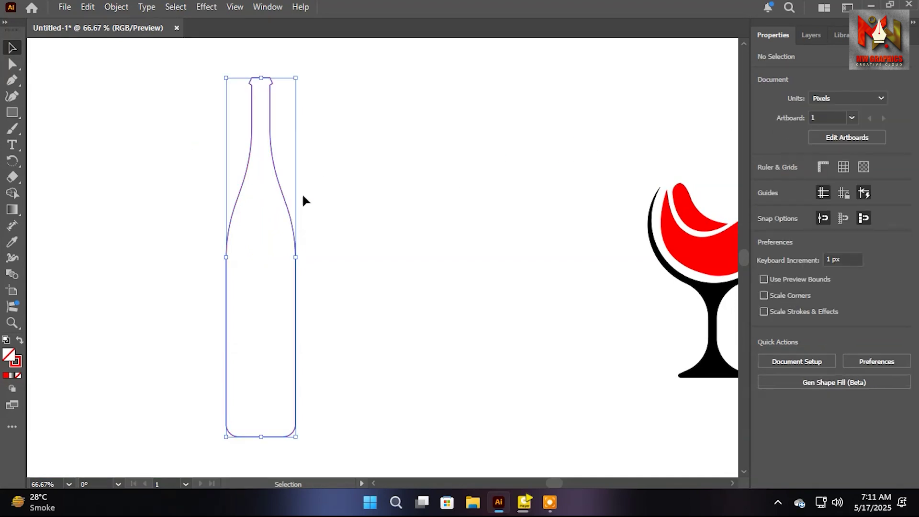
{"action": "left_click", "coordinate": [13, 193]}
{"action": "left_click", "coordinate": [270, 273]}
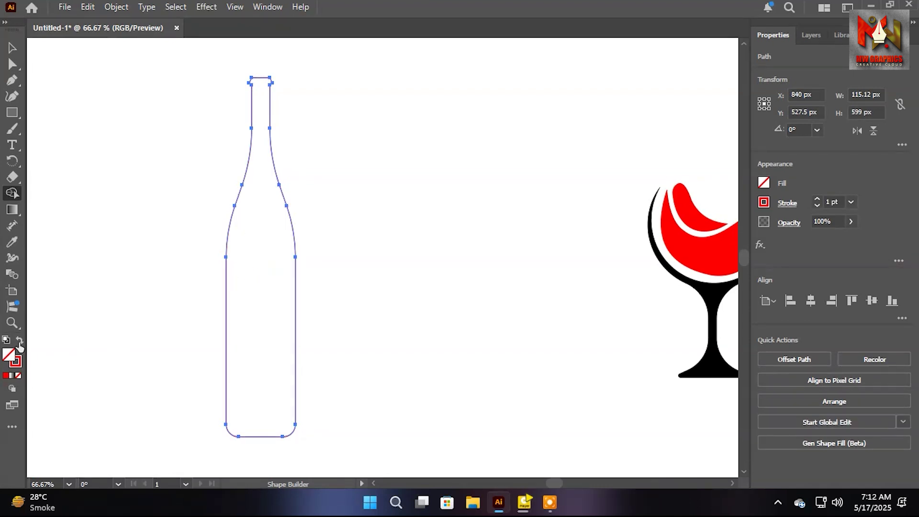
{"action": "left_click", "coordinate": [235, 330]}
{"action": "left_click", "coordinate": [12, 47]}
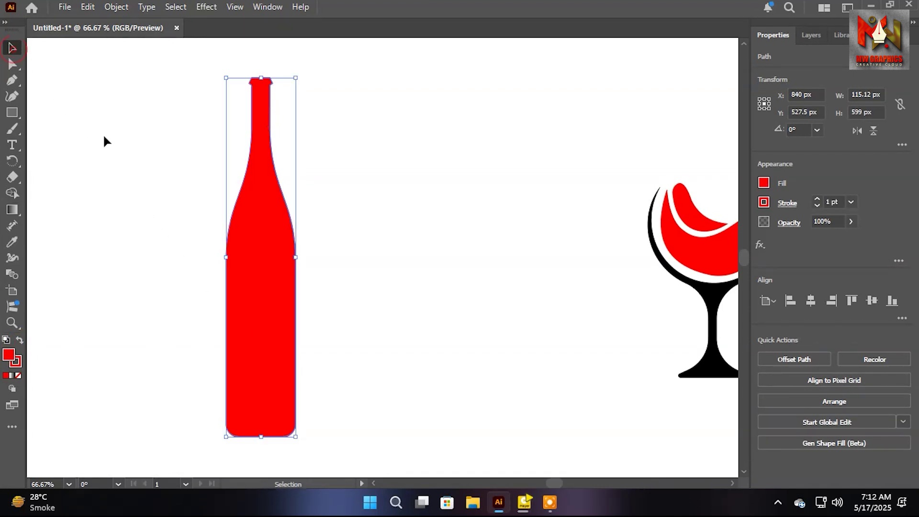
Remove the bottle's stroke, fill it with black 000000, and shift it slightly up and to the right
{"action": "left_click", "coordinate": [119, 163]}
{"action": "left_click", "coordinate": [260, 269]}
{"action": "left_click", "coordinate": [17, 375]}
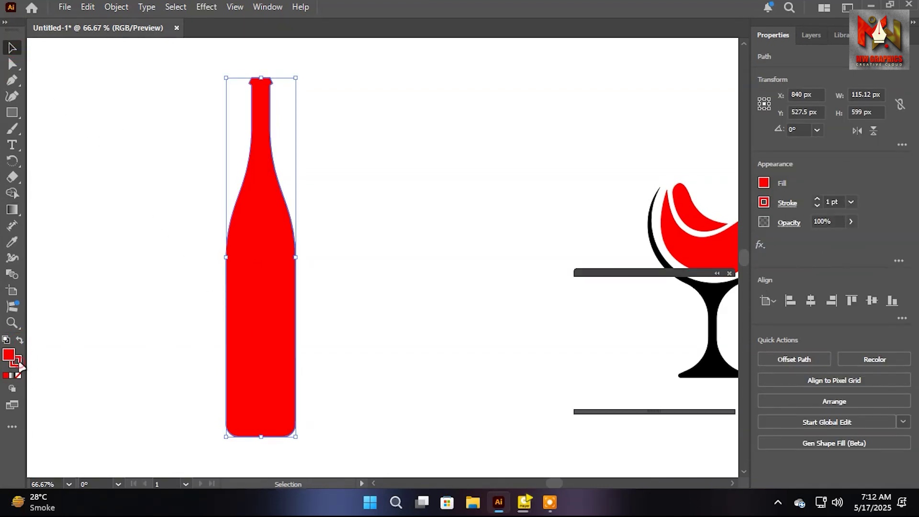
{"action": "left_click", "coordinate": [8, 357]}
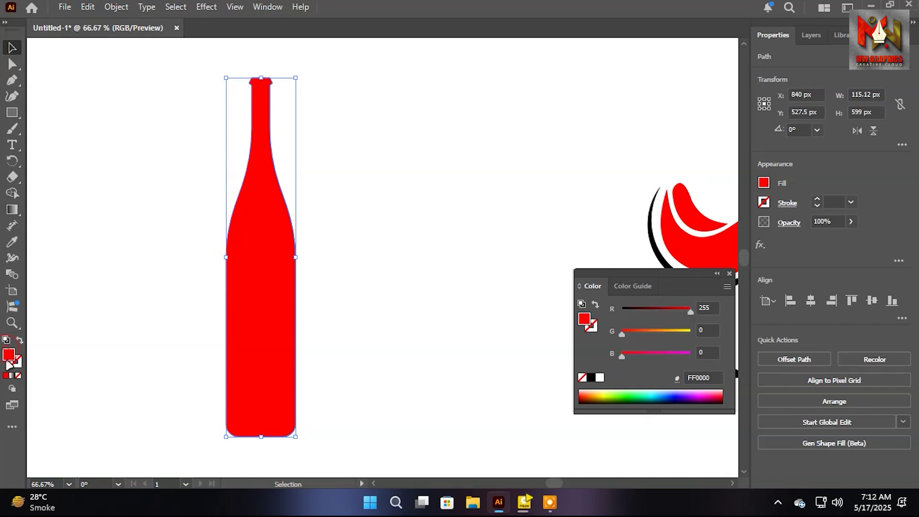
{"action": "double_click", "coordinate": [9, 356]}
{"action": "type", "text": "000000"}
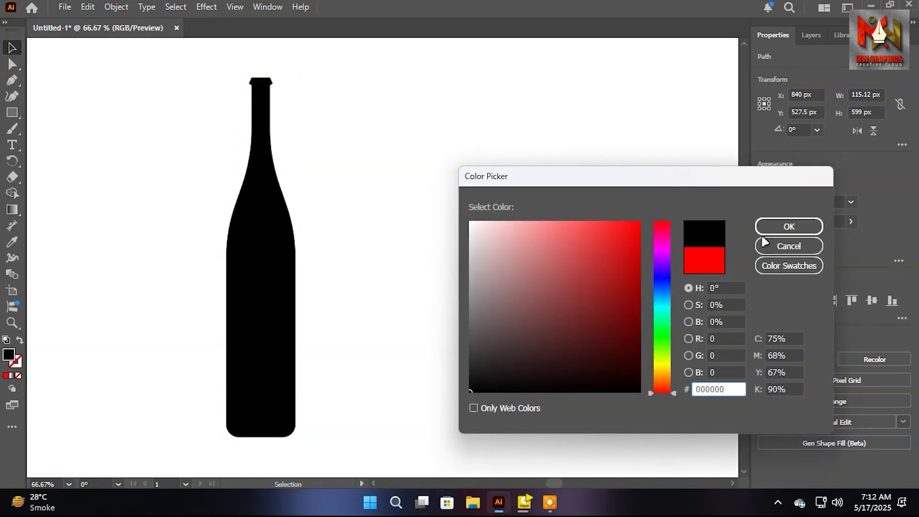
{"action": "left_click", "coordinate": [787, 227]}
{"action": "left_click", "coordinate": [411, 212]}
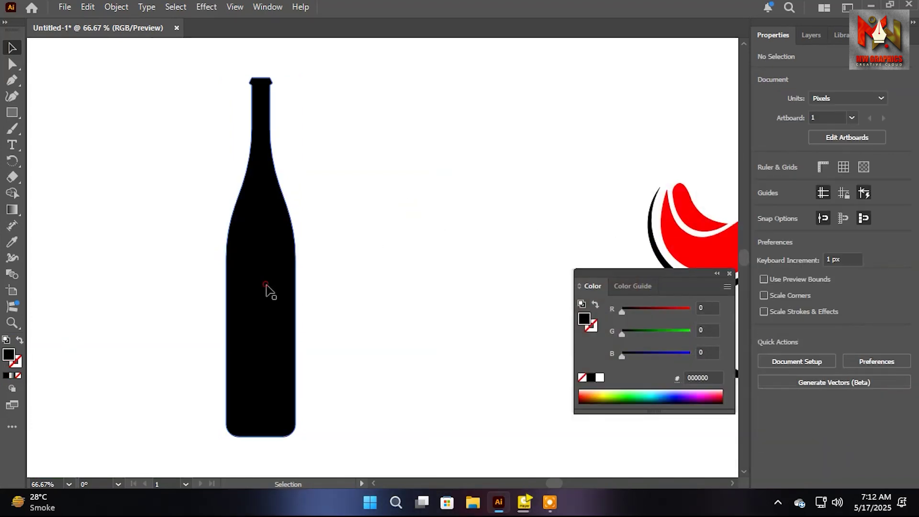
{"action": "left_click_drag", "start_coordinate": [265, 289], "coordinate": [286, 283]}
{"action": "left_click", "coordinate": [459, 273]}
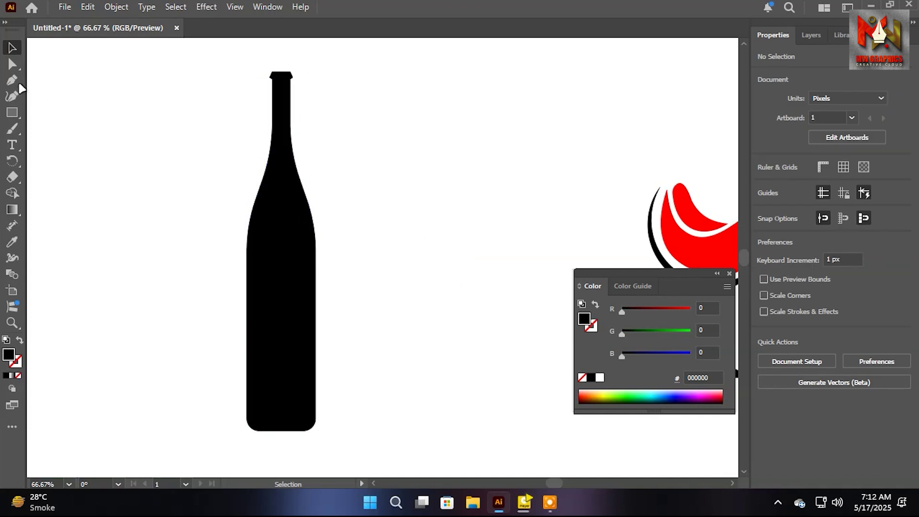
Draw an open three-point line inside the bottle with the Pen tool, following its right shoulder down to near the base
{"action": "left_click", "coordinate": [293, 190]}
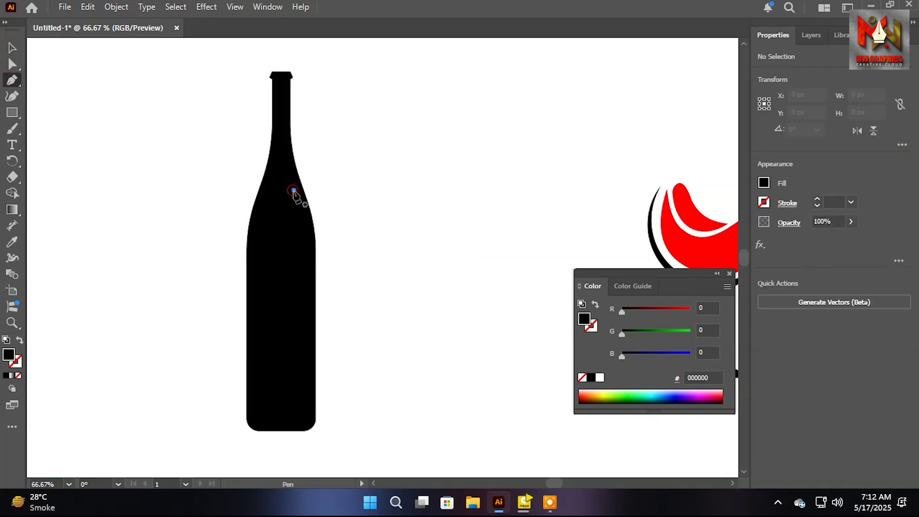
{"action": "left_click", "coordinate": [306, 232]}
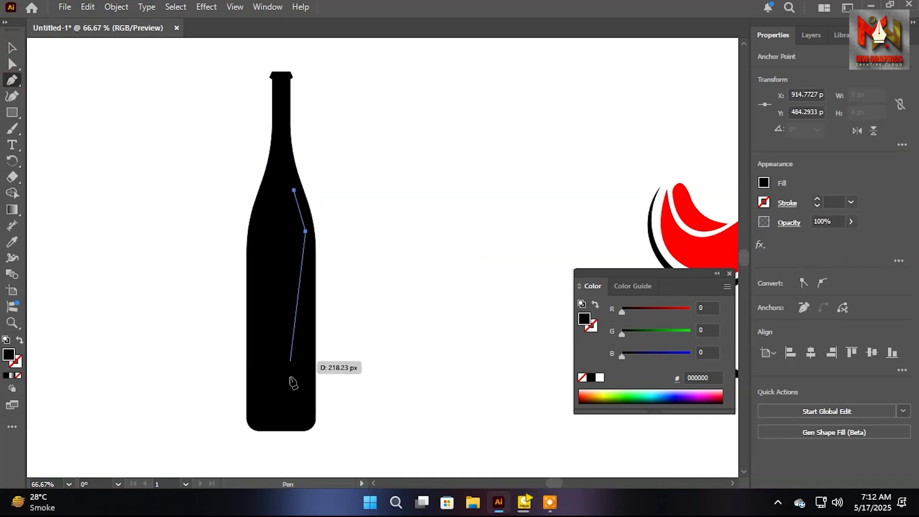
{"action": "left_click", "coordinate": [305, 411]}
{"action": "key", "text": "Escape"}
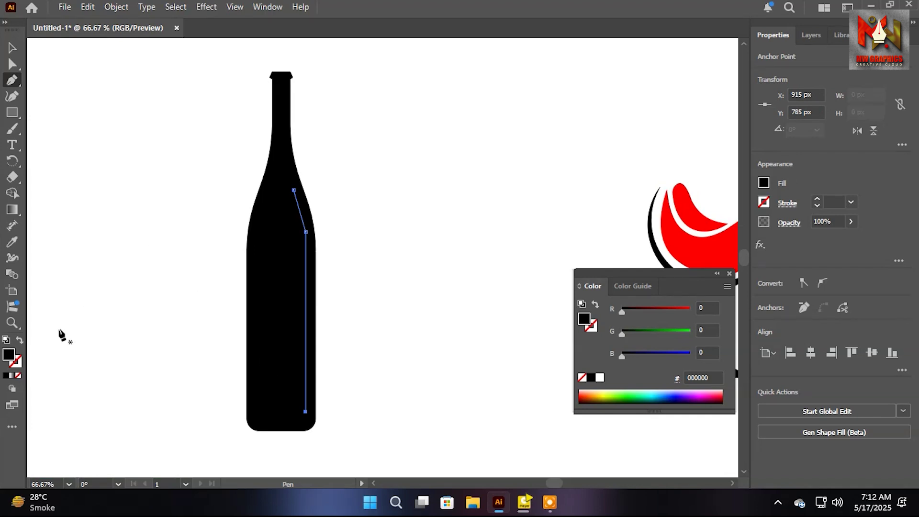
Give the inner line a white FFFFFF stroke and no fill
{"action": "left_click", "coordinate": [20, 340]}
{"action": "double_click", "coordinate": [16, 361]}
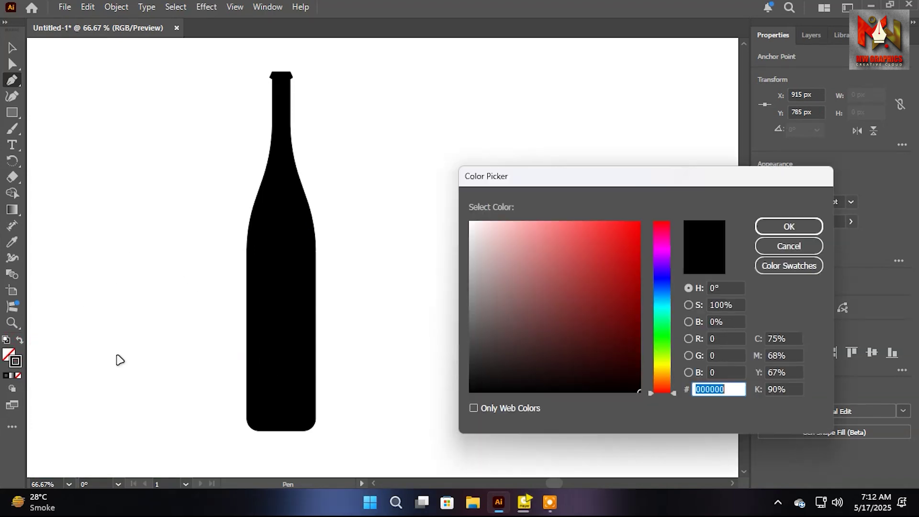
{"action": "type", "text": "AA9393"}
{"action": "left_click_drag", "start_coordinate": [492, 278], "coordinate": [468, 219]}
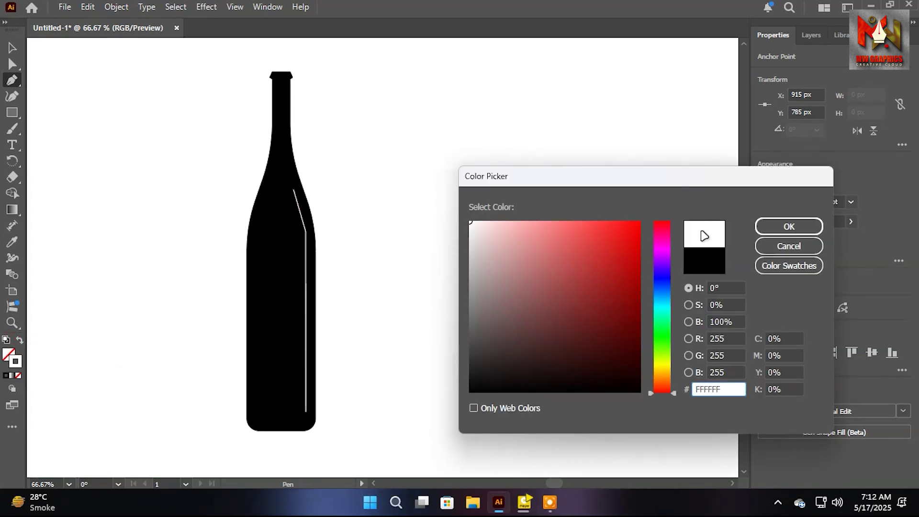
{"action": "left_click", "coordinate": [788, 226]}
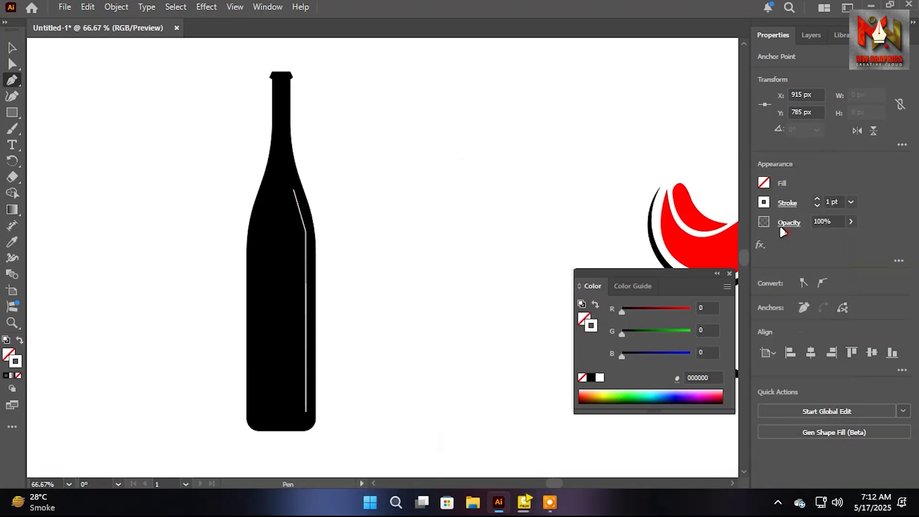
Round the bend of the white highlight line with a corner radius of about 297 px
{"action": "left_click", "coordinate": [13, 64]}
{"action": "left_click", "coordinate": [305, 232]}
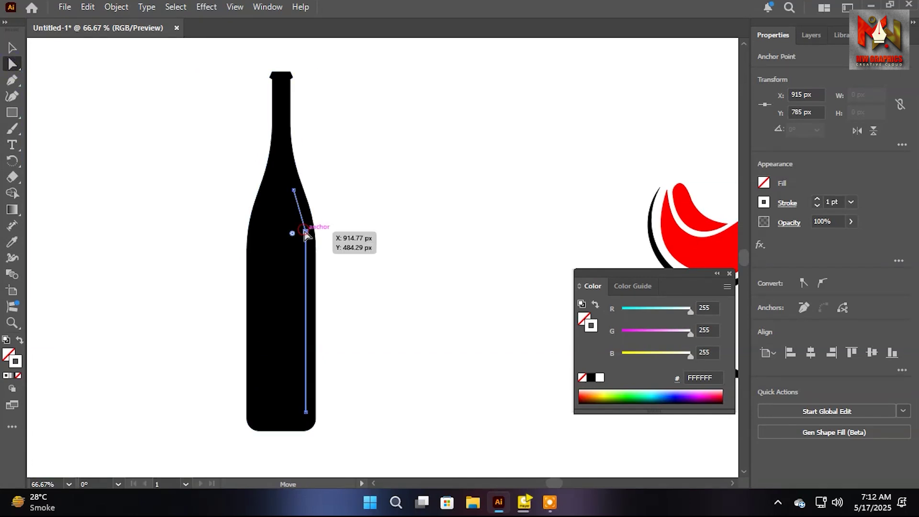
{"action": "left_click_drag", "start_coordinate": [290, 235], "coordinate": [127, 263]}
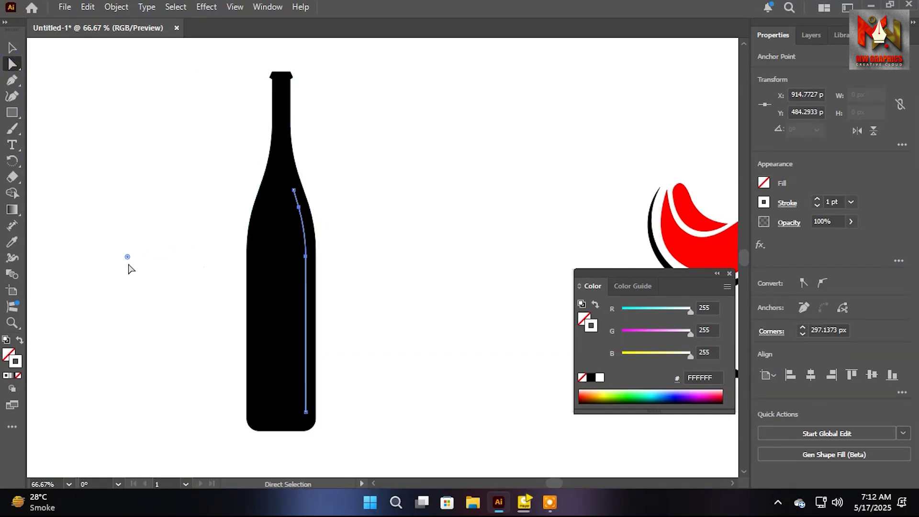
{"action": "left_click", "coordinate": [161, 194]}
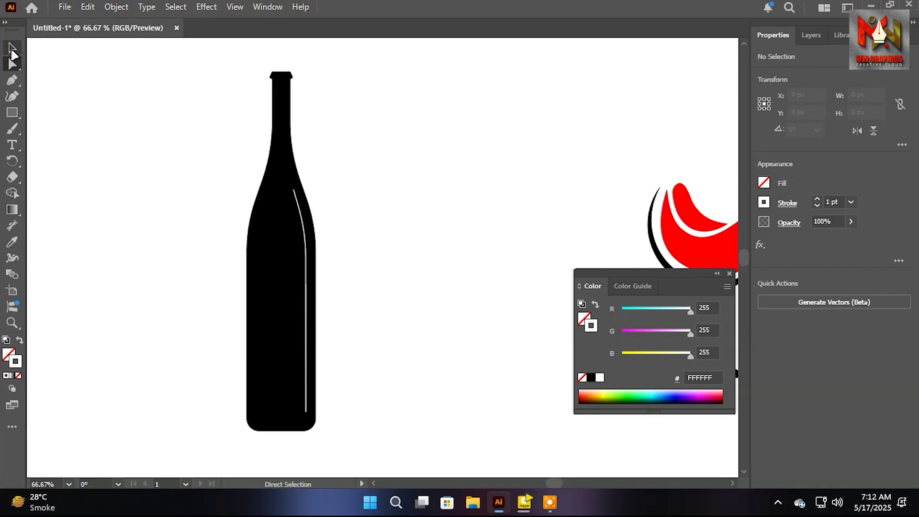
Set the highlight line to round caps and a 15 pt stroke weight, and move it slightly inward from the bottle's edge
{"action": "left_click", "coordinate": [12, 48]}
{"action": "left_click", "coordinate": [305, 232]}
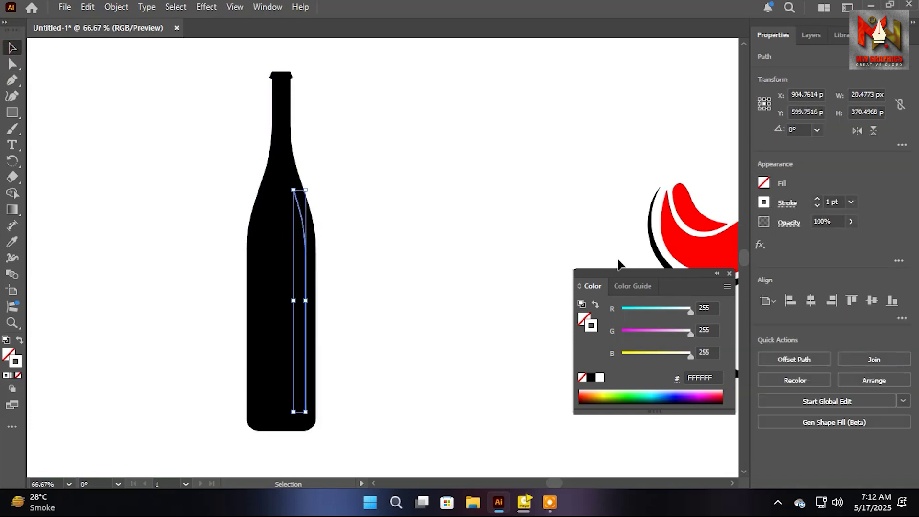
{"action": "left_click", "coordinate": [788, 204]}
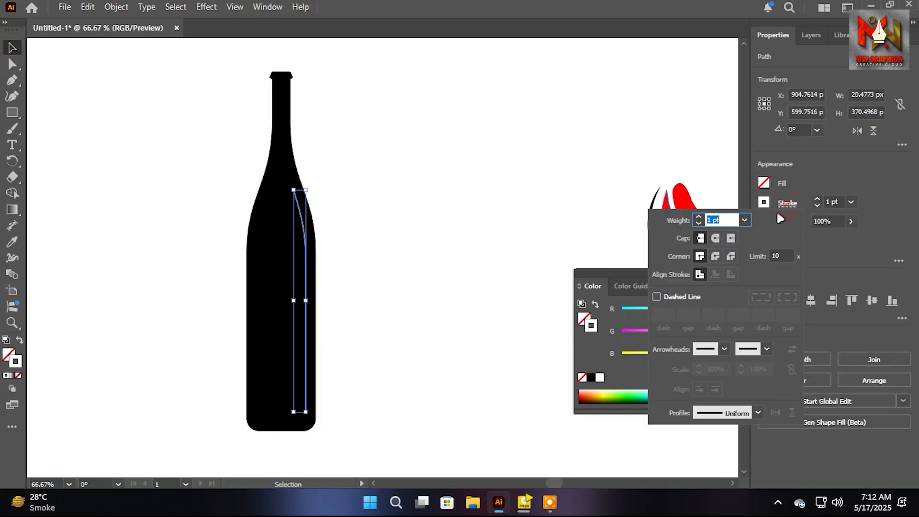
{"action": "left_click", "coordinate": [716, 238]}
{"action": "left_click", "coordinate": [711, 220]}
{"action": "key", "text": "Up"}
{"action": "key", "text": "Up"}
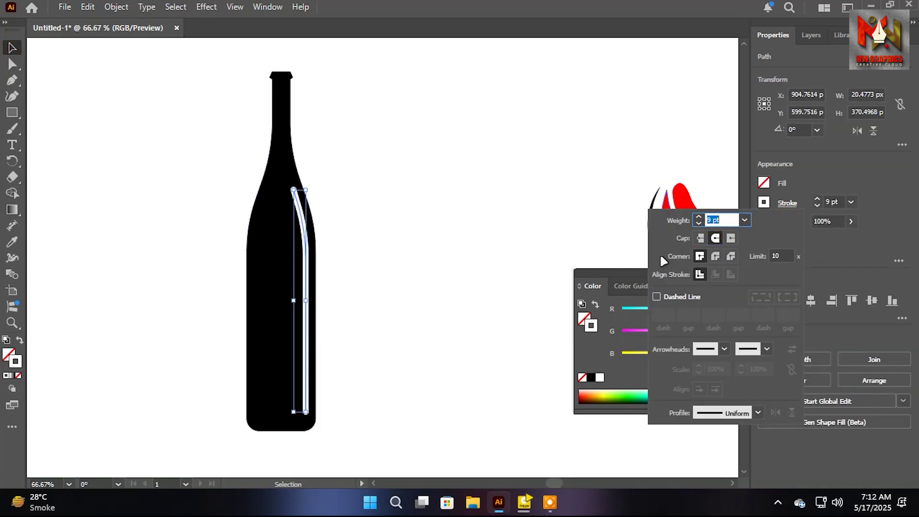
{"action": "key", "text": "Up"}
{"action": "key", "text": "Up"}
{"action": "key", "text": "Up"}
{"action": "key", "text": "Up"}
{"action": "key", "text": "Up"}
{"action": "key", "text": "Up"}
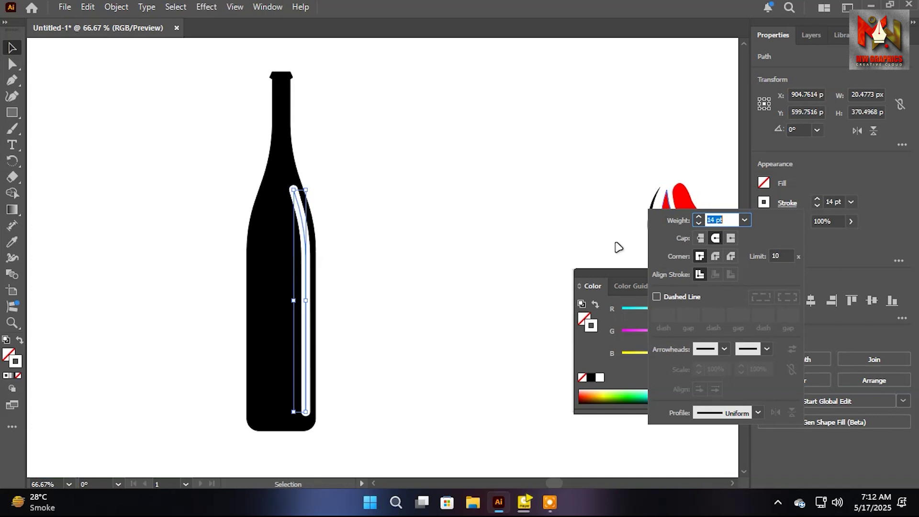
{"action": "left_click", "coordinate": [458, 219]}
{"action": "left_click_drag", "start_coordinate": [308, 323], "coordinate": [306, 325]}
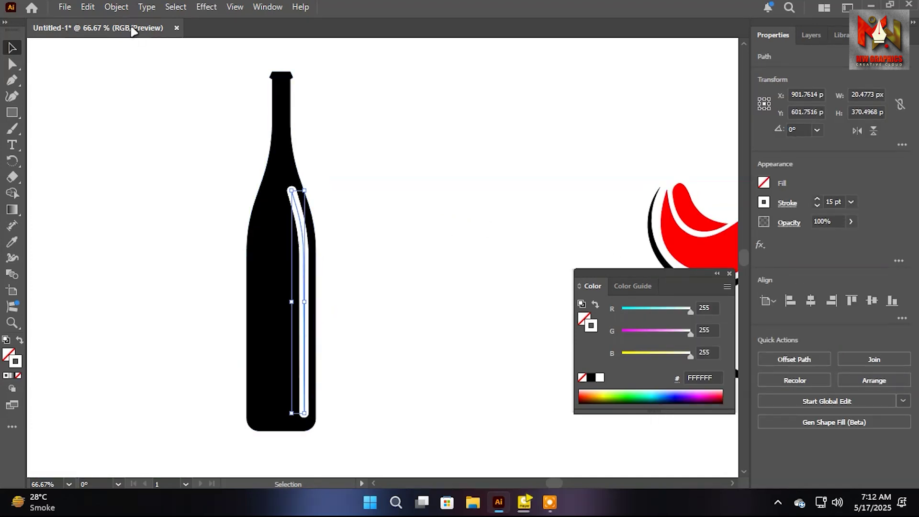
Expand the white highlight stroke into a filled shape
{"action": "left_click", "coordinate": [116, 6]}
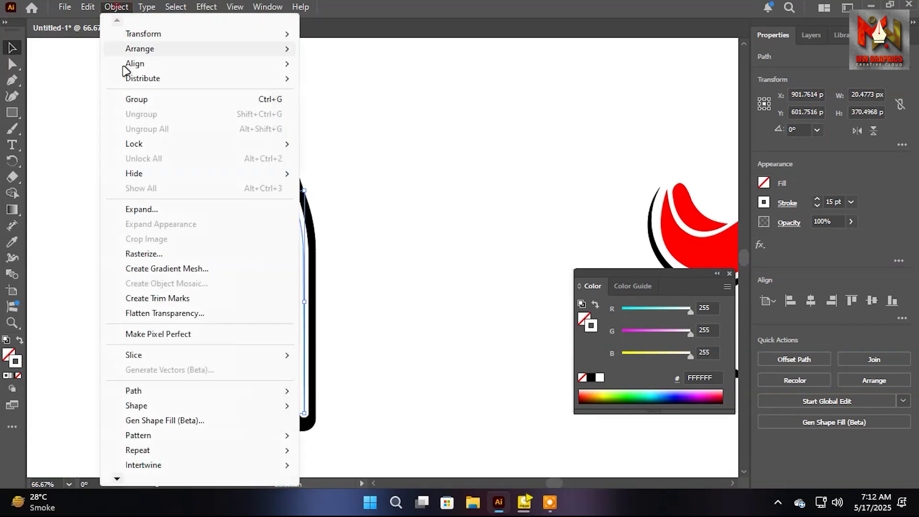
{"action": "left_click", "coordinate": [131, 210]}
{"action": "left_click", "coordinate": [421, 325]}
Rotate the bottle together with its highlight 45° clockwise and move it a little to the right
{"action": "mouse_move", "coordinate": [368, 232]}
{"action": "left_mouse_down"}
{"action": "mouse_move", "coordinate": [252, 297]}
{"action": "mouse_move", "coordinate": [259, 287]}
{"action": "left_mouse_up"}
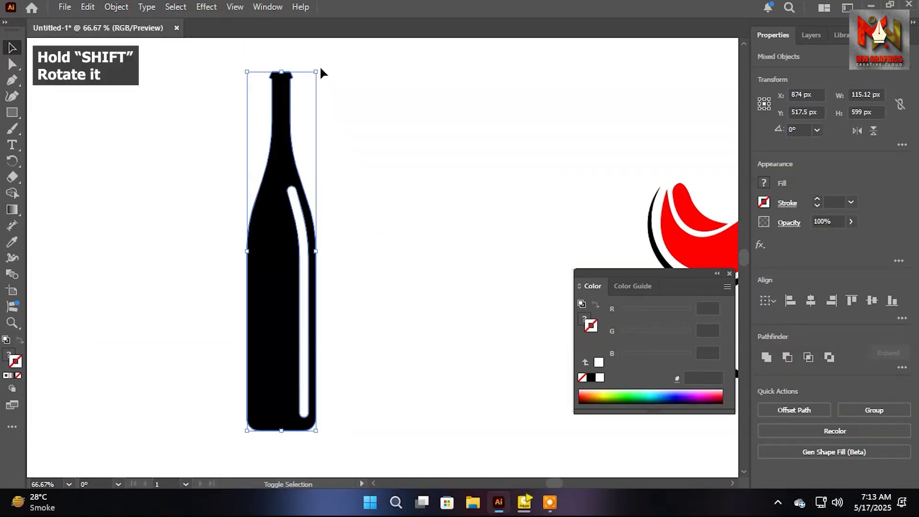
{"action": "left_click_drag", "start_coordinate": [320, 72], "coordinate": [433, 153]}
{"action": "left_click_drag", "start_coordinate": [287, 251], "coordinate": [353, 254]}
Copy the tilted bottle with its highlight, paste it in front, and rotate the copy 90° counterclockwise
{"action": "left_click", "coordinate": [87, 7]}
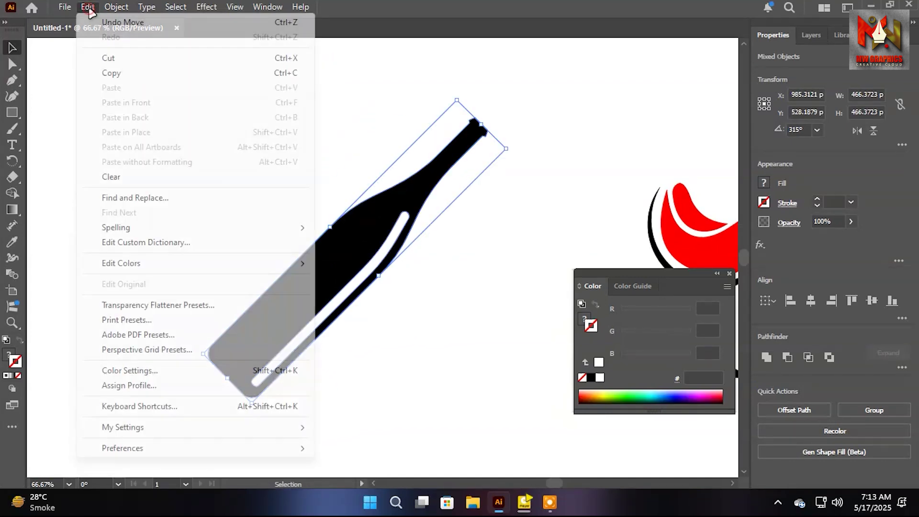
{"action": "left_click", "coordinate": [114, 75]}
{"action": "left_click", "coordinate": [87, 6]}
{"action": "left_click", "coordinate": [129, 104]}
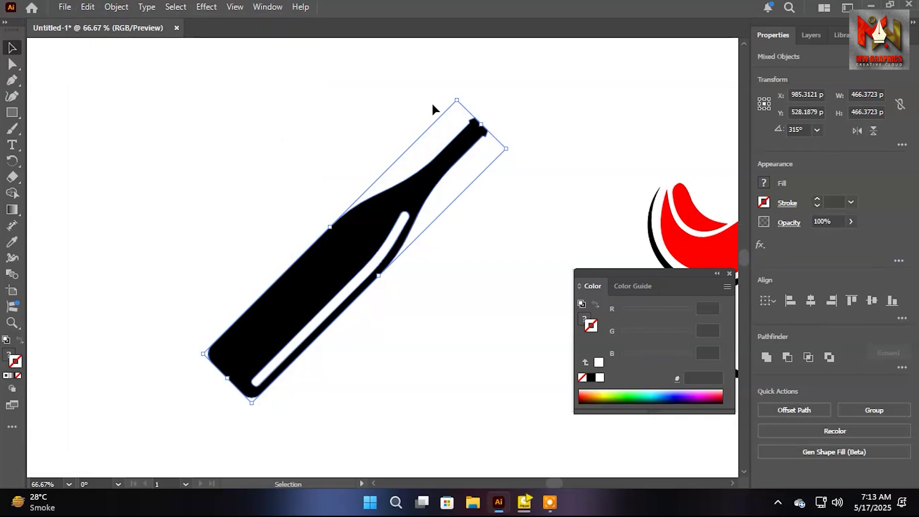
{"action": "left_click_drag", "start_coordinate": [454, 89], "coordinate": [181, 127]}
Nudge the rotated bottle copy left so that the two bottles cross in an X
{"action": "key", "text": "Left"}
{"action": "key", "text": "Left"}
{"action": "key", "text": "Left"}
{"action": "key", "text": "Left"}
{"action": "key", "text": "Left"}
{"action": "key", "text": "Left"}
{"action": "key", "text": "Left"}
{"action": "key", "text": "Left"}
{"action": "key", "text": "Left"}
{"action": "key", "text": "Left"}
{"action": "key", "text": "Left"}
{"action": "key", "text": "Left"}
{"action": "key", "text": "Left"}
{"action": "key", "text": "Left"}
{"action": "key", "text": "Left"}
{"action": "key", "text": "Left"}
{"action": "key", "text": "Left"}
{"action": "key", "text": "Left"}
{"action": "key", "text": "Left"}
{"action": "key", "text": "Left"}
{"action": "key", "text": "Left"}
{"action": "key", "text": "Left"}
{"action": "key", "text": "Left"}
{"action": "key", "text": "Left"}
{"action": "key", "text": "Left"}
{"action": "key", "text": "Left"}
{"action": "key", "text": "Left"}
{"action": "key", "text": "Left"}
{"action": "key", "text": "Left"}
{"action": "key", "text": "Left"}
{"action": "key", "text": "Left"}
{"action": "key", "text": "Left"}
{"action": "key", "text": "Left"}
{"action": "key", "text": "Left"}
{"action": "key", "text": "Left"}
{"action": "key", "text": "Left"}
{"action": "key", "text": "Left"}
{"action": "key", "text": "Left"}
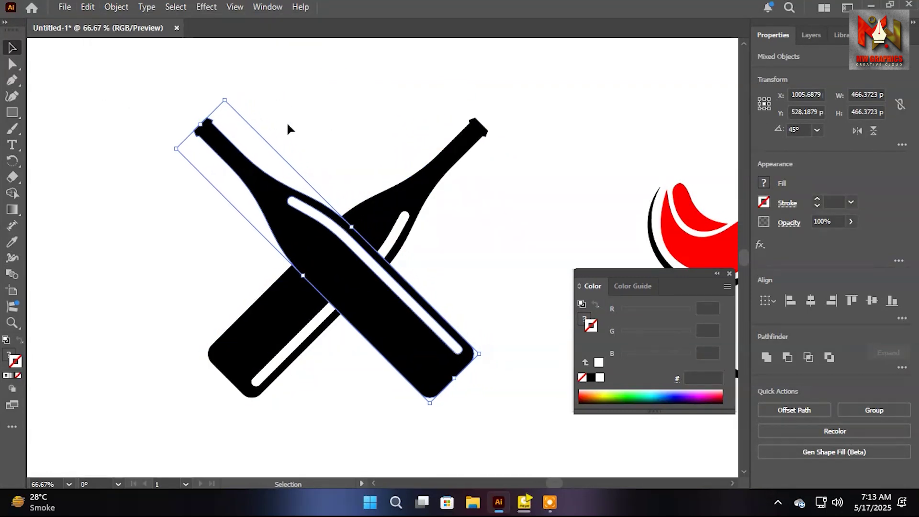
{"action": "left_click", "coordinate": [308, 123]}
Offset the path of the front bottle, the one leaning to the left, outward by 12 px with mitered joins
{"action": "left_click", "coordinate": [280, 175]}
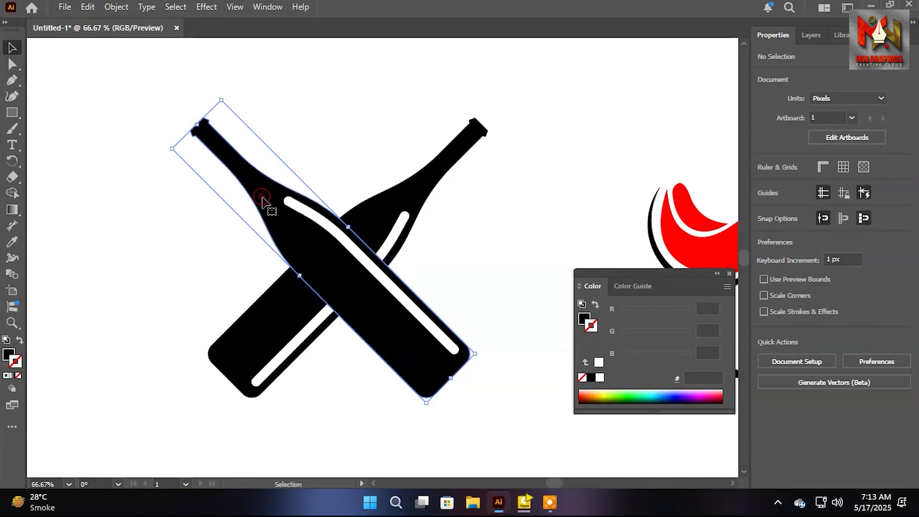
{"action": "left_click", "coordinate": [115, 11]}
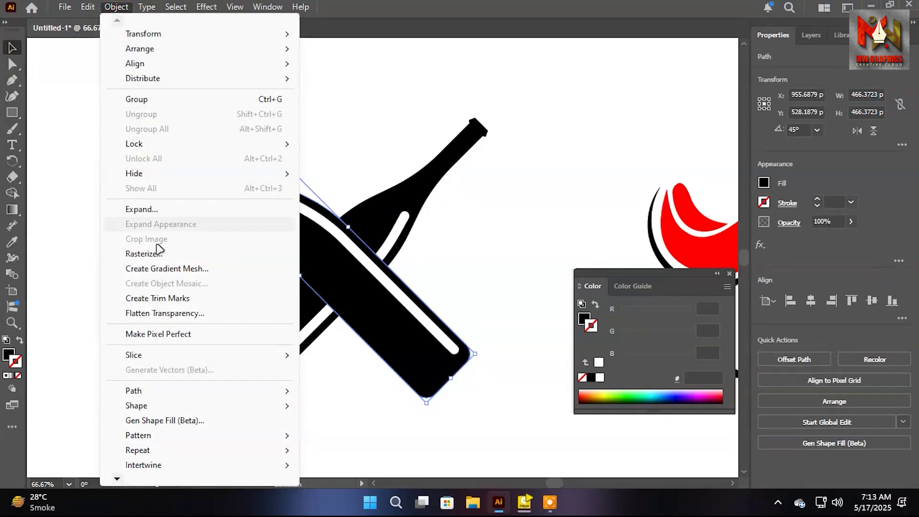
{"action": "mouse_move", "coordinate": [198, 396]}
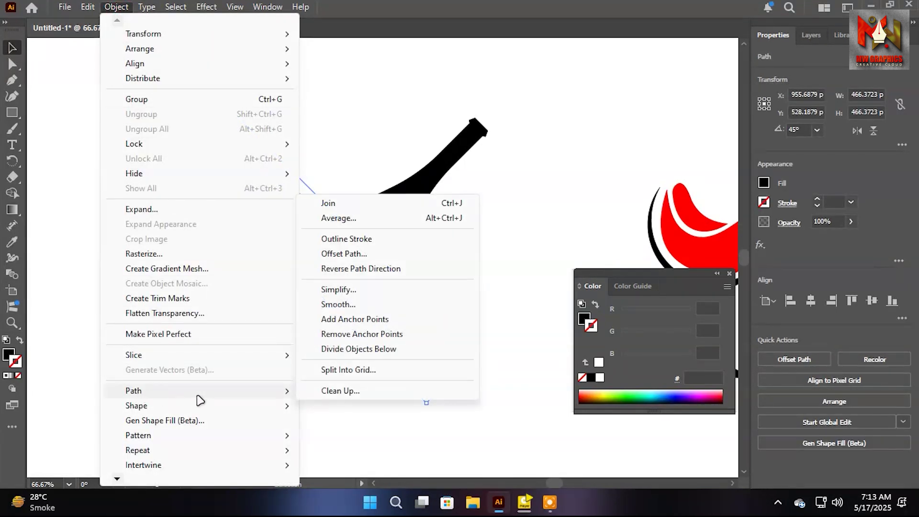
{"action": "left_click", "coordinate": [345, 255]}
{"action": "key", "text": "Up"}
{"action": "key", "text": "Up"}
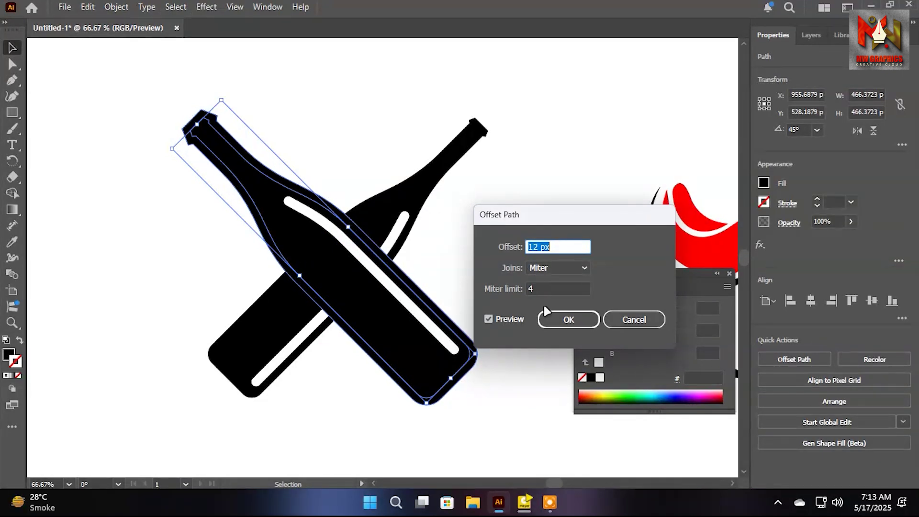
{"action": "left_click", "coordinate": [570, 324]}
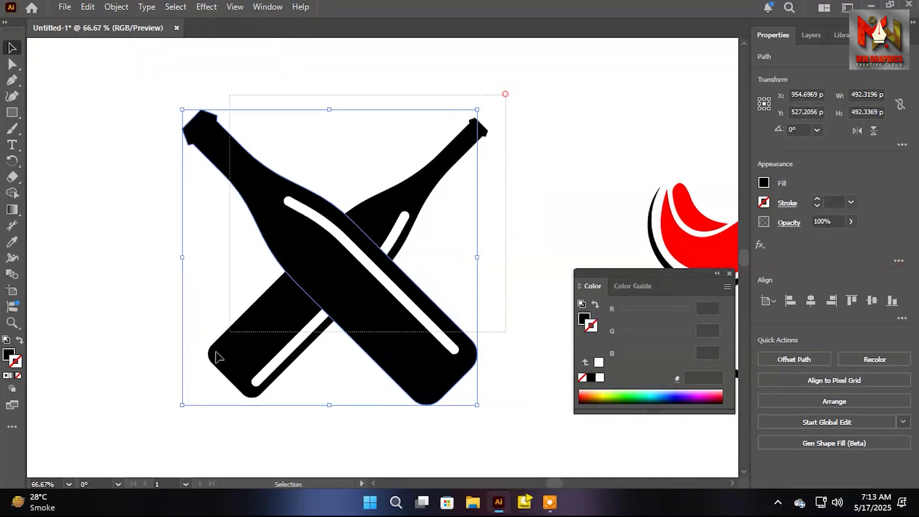
Remove the offset outline and the overlapping parts of the rear bottle with the Shape Builder, leaving a white gap around the front bottle
{"action": "left_click", "coordinate": [238, 329], "text": "shift"}
{"action": "key", "text": "shift+m"}
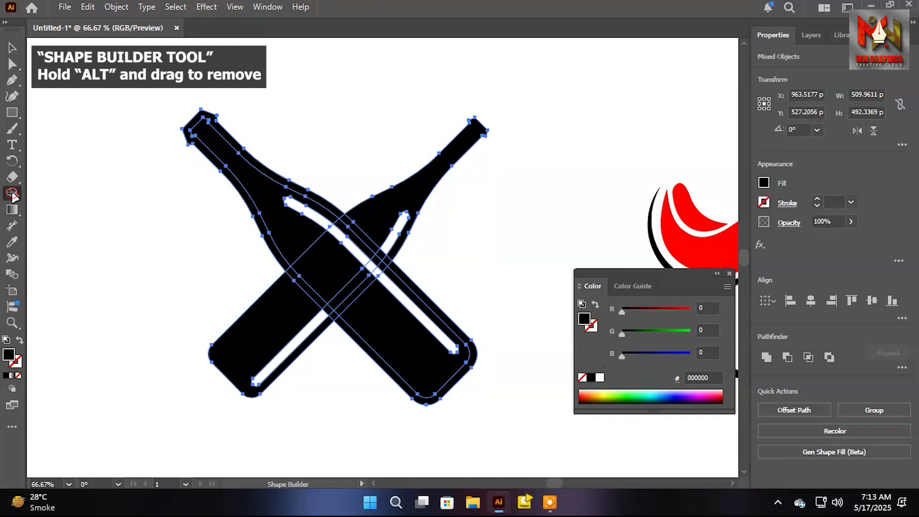
{"action": "scroll", "coordinate": [268, 272], "scroll_direction": "up", "scroll_amount": 2}
{"action": "mouse_move", "coordinate": [272, 258]}
{"action": "left_mouse_down"}
{"action": "mouse_move", "coordinate": [304, 266]}
{"action": "mouse_move", "coordinate": [386, 348]}
{"action": "left_mouse_up"}
{"action": "left_click_drag", "start_coordinate": [420, 381], "coordinate": [481, 333]}
{"action": "left_click_drag", "start_coordinate": [554, 262], "coordinate": [416, 125]}
{"action": "scroll", "coordinate": [412, 114], "scroll_direction": "down", "scroll_amount": 2}
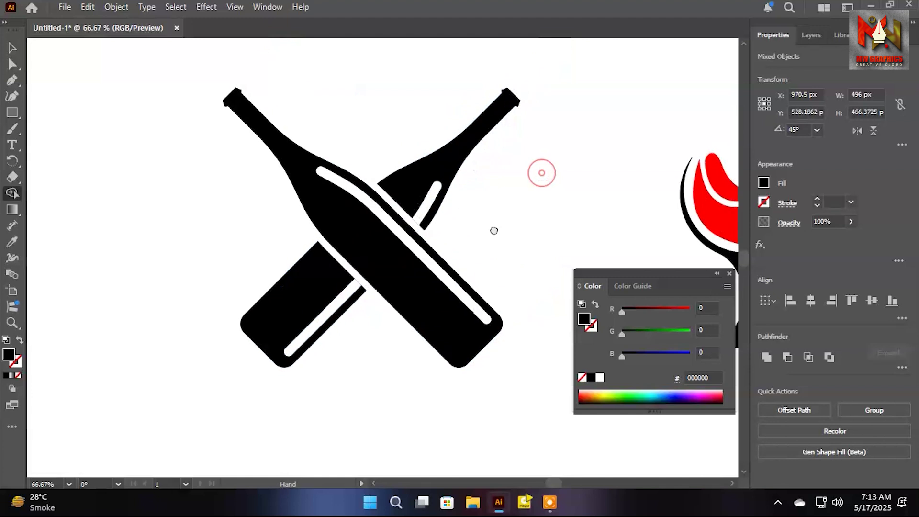
{"action": "scroll", "coordinate": [489, 226], "scroll_direction": "down", "scroll_amount": 1}
{"action": "left_click", "coordinate": [13, 48]}
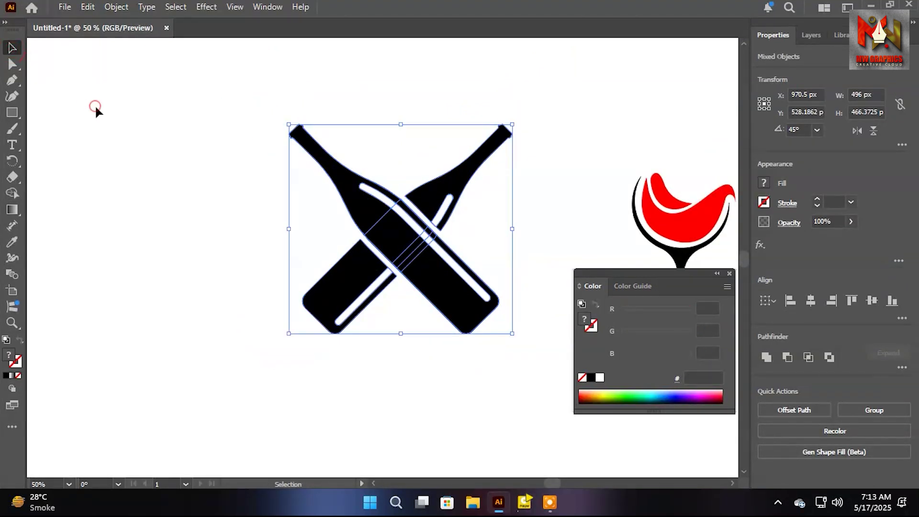
{"action": "left_click", "coordinate": [182, 174]}
Tilt the wine glass 45° clockwise, shrink it to about 210 px wide, and place it in the right-hand angle of the crossed bottles
{"action": "scroll", "coordinate": [182, 174], "scroll_direction": "right", "scroll_amount": 3}
{"action": "left_click", "coordinate": [729, 274]}
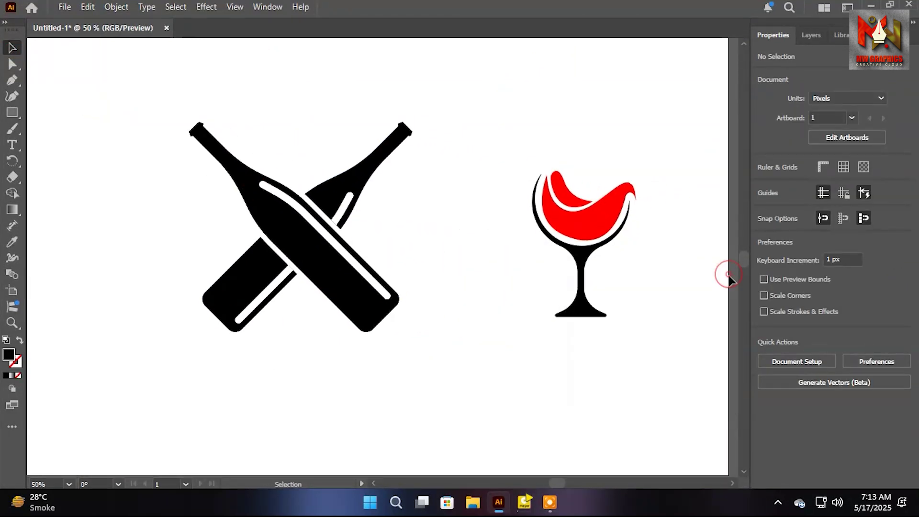
{"action": "left_click_drag", "start_coordinate": [609, 271], "coordinate": [461, 239]}
{"action": "left_click_drag", "start_coordinate": [516, 128], "coordinate": [531, 189]}
{"action": "left_click_drag", "start_coordinate": [433, 246], "coordinate": [386, 246]}
{"action": "left_click_drag", "start_coordinate": [478, 156], "coordinate": [442, 193]}
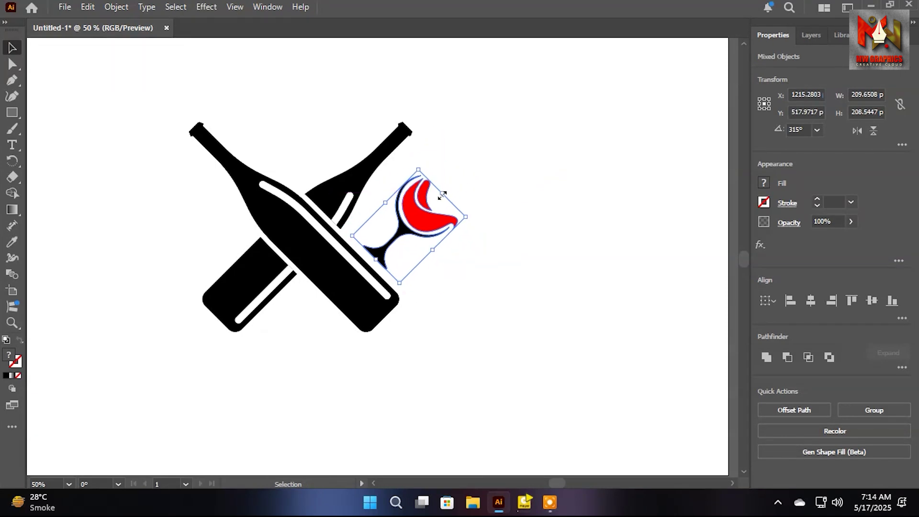
{"action": "left_click", "coordinate": [513, 212]}
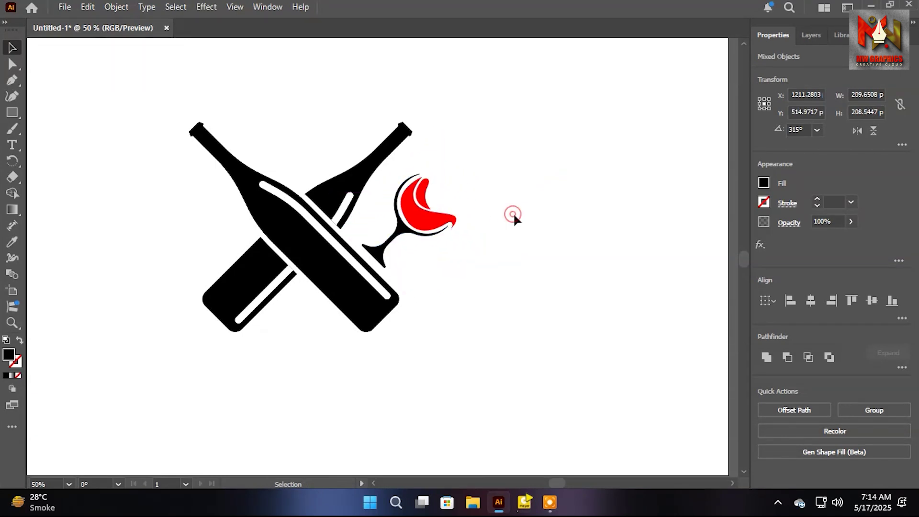
Copy the tilted wine glass, paste it in front, and flip the copy horizontally
{"action": "key", "text": "ctrl+0"}
{"action": "left_click_drag", "start_coordinate": [449, 297], "coordinate": [449, 298]}
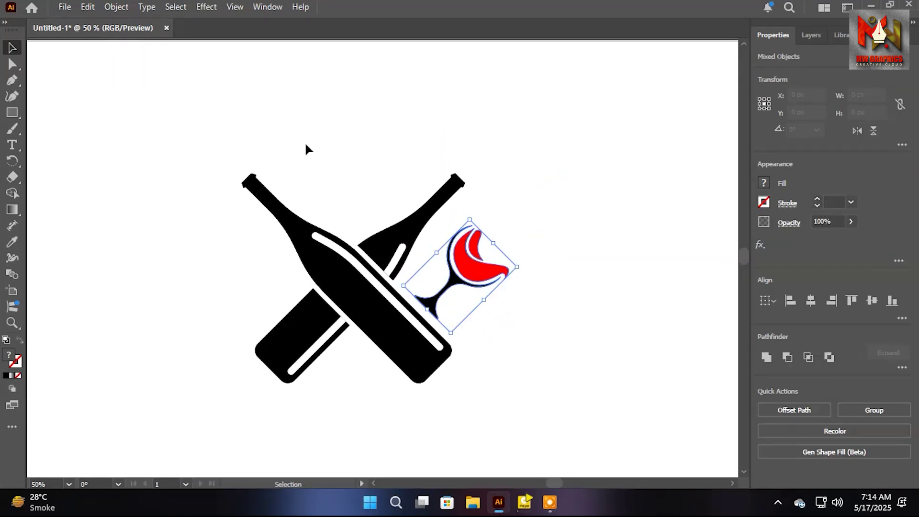
{"action": "left_click", "coordinate": [87, 7]}
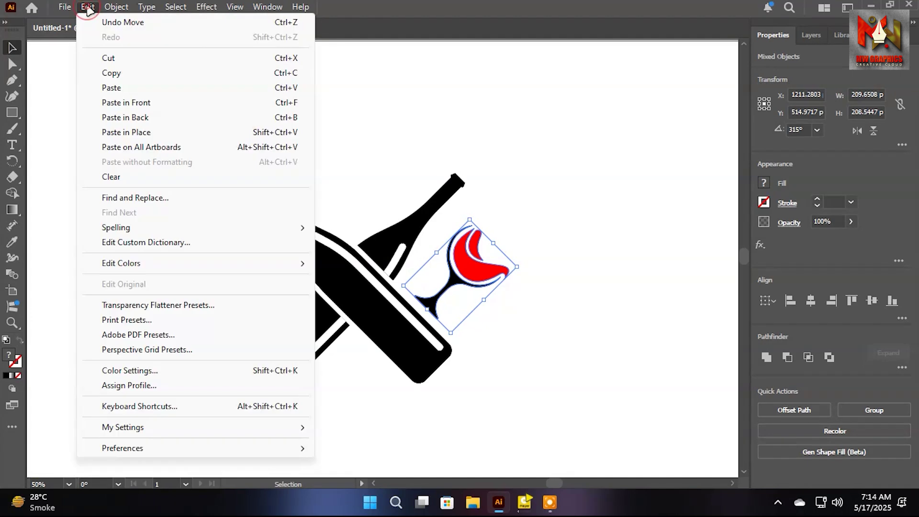
{"action": "left_click", "coordinate": [116, 74]}
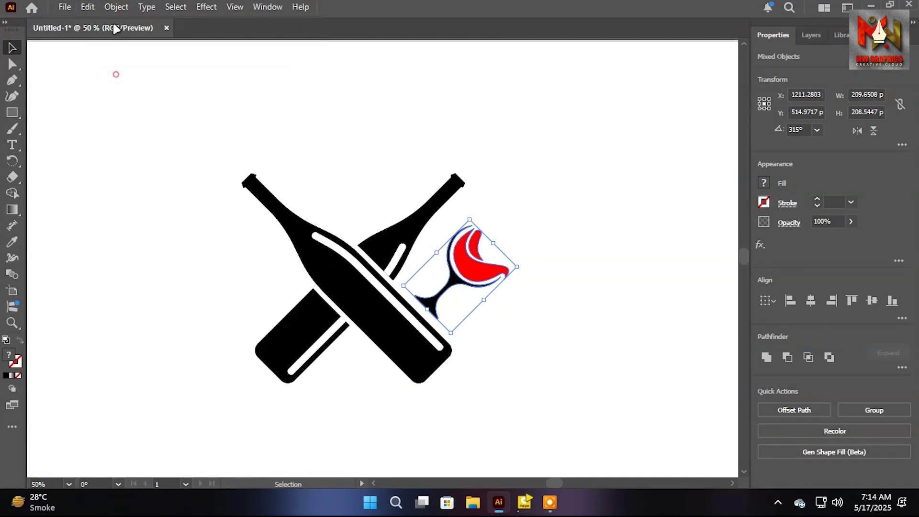
{"action": "left_click", "coordinate": [88, 8]}
{"action": "left_click", "coordinate": [127, 104]}
{"action": "left_click", "coordinate": [855, 131]}
Move the flipped glass to the left side of the crossed bottles and nudge it level with the right glass
{"action": "left_click_drag", "start_coordinate": [472, 287], "coordinate": [252, 283]}
{"action": "key", "text": "Right"}
{"action": "key", "text": "Right"}
{"action": "key", "text": "Right"}
{"action": "key", "text": "Right"}
{"action": "key", "text": "Right"}
{"action": "key", "text": "Down"}
{"action": "key", "text": "Down"}
{"action": "key", "text": "Down"}
{"action": "key", "text": "Down"}
{"action": "key", "text": "Right"}
{"action": "key", "text": "Right"}
{"action": "key", "text": "Right"}
{"action": "key", "text": "Down"}
{"action": "key", "text": "Down"}
{"action": "key", "text": "Down"}
{"action": "key", "text": "Down"}
{"action": "key", "text": "Left"}
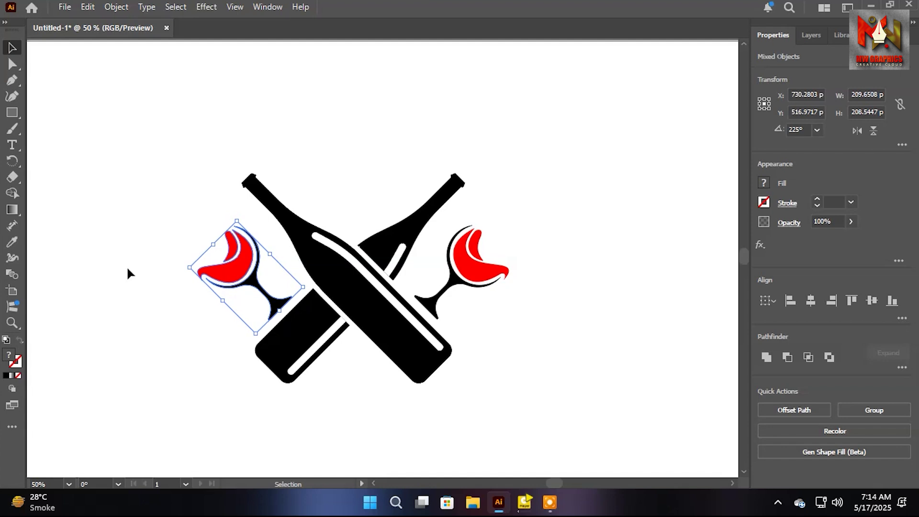
{"action": "left_click", "coordinate": [127, 274]}
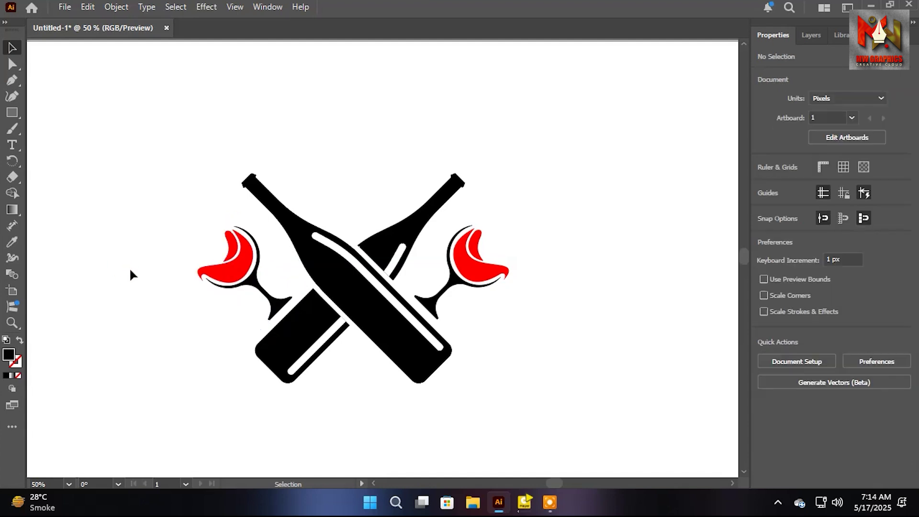
Select the crossed bottles and both glasses together and reposition the whole artwork higher on the artboard
{"action": "left_click_drag", "start_coordinate": [377, 264], "coordinate": [542, 366]}
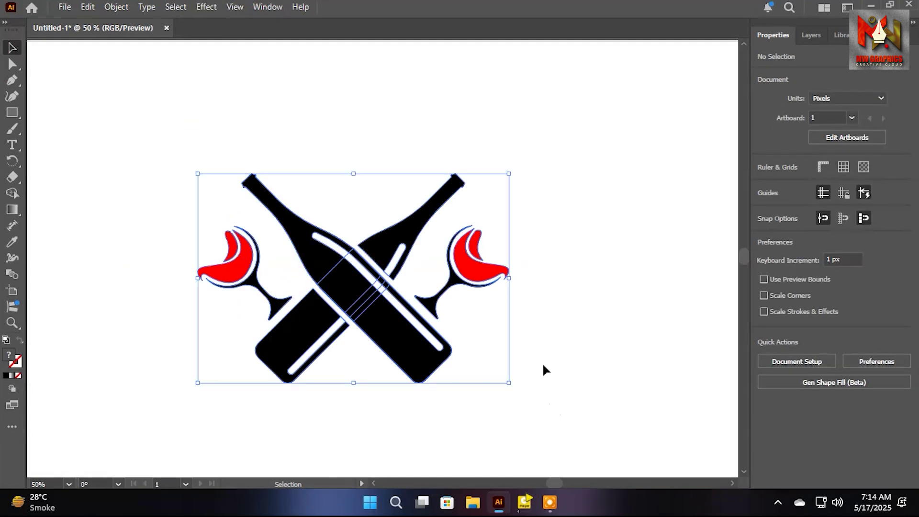
{"action": "left_click_drag", "start_coordinate": [356, 383], "coordinate": [394, 272]}
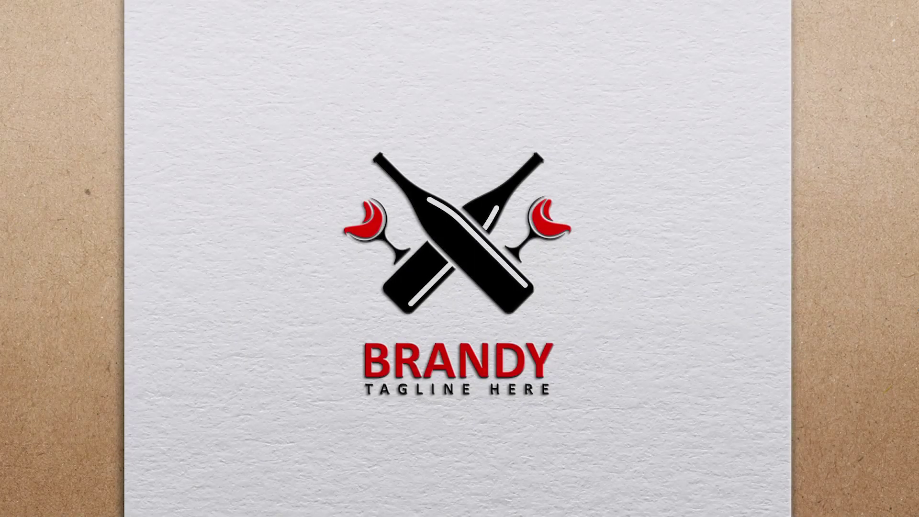